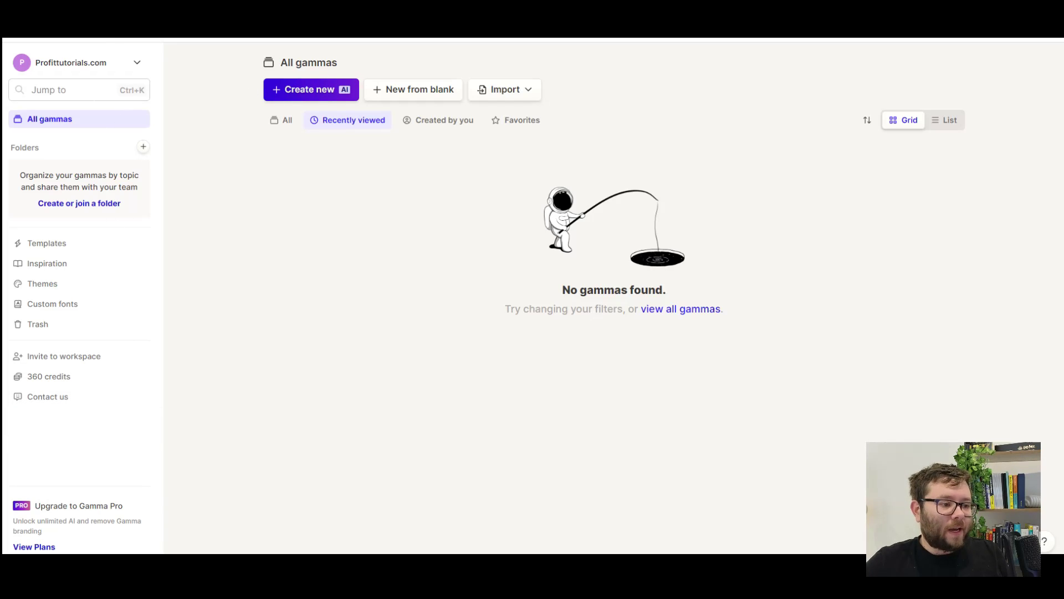
Step: Open and dismiss the quick search for jumping between gammas twice
click(263, 159)
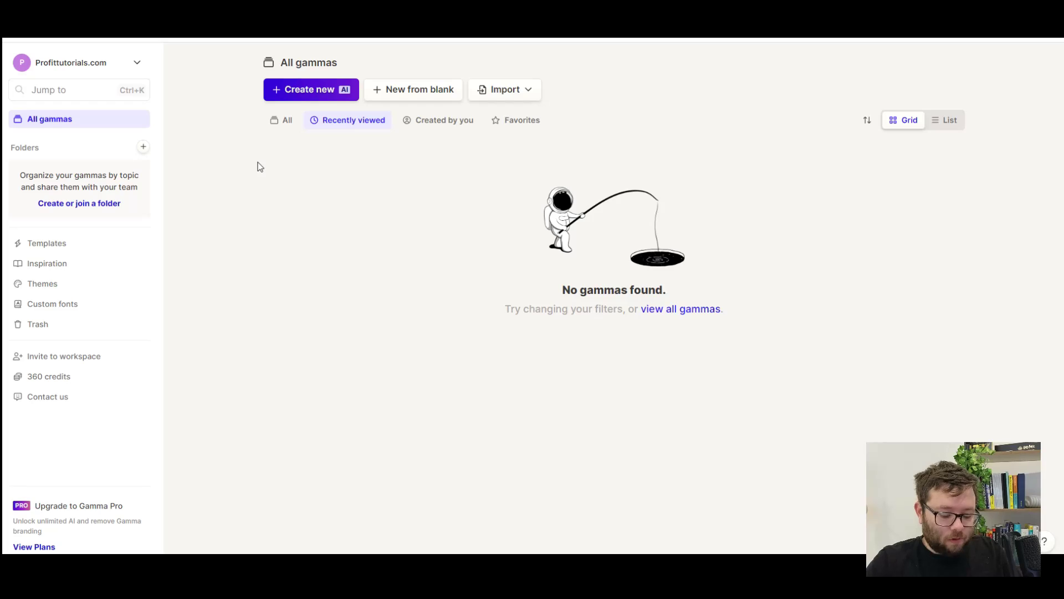
key(ctrl+k)
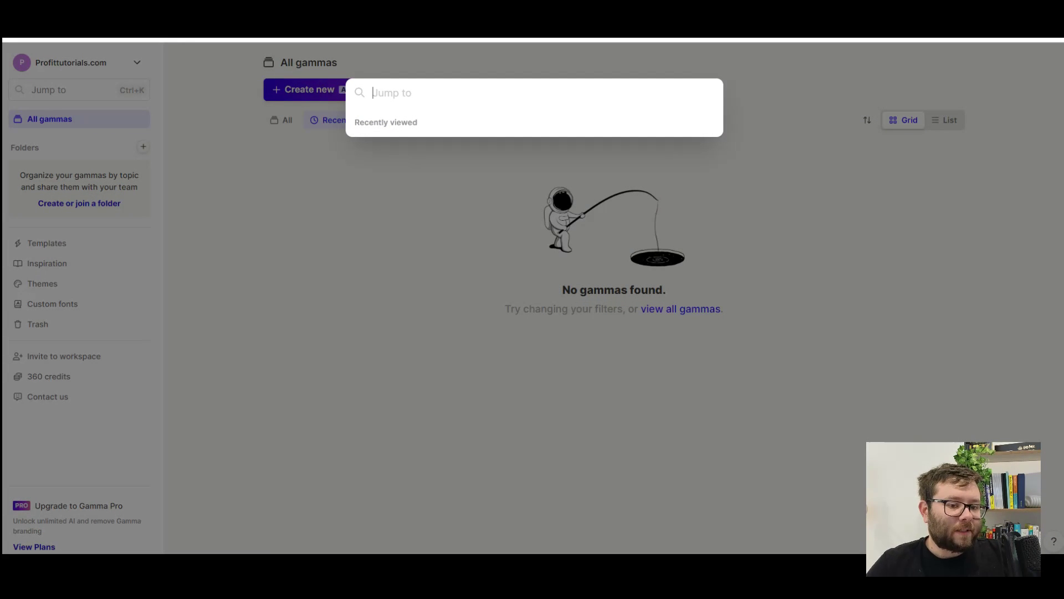
key(Escape)
click(79, 91)
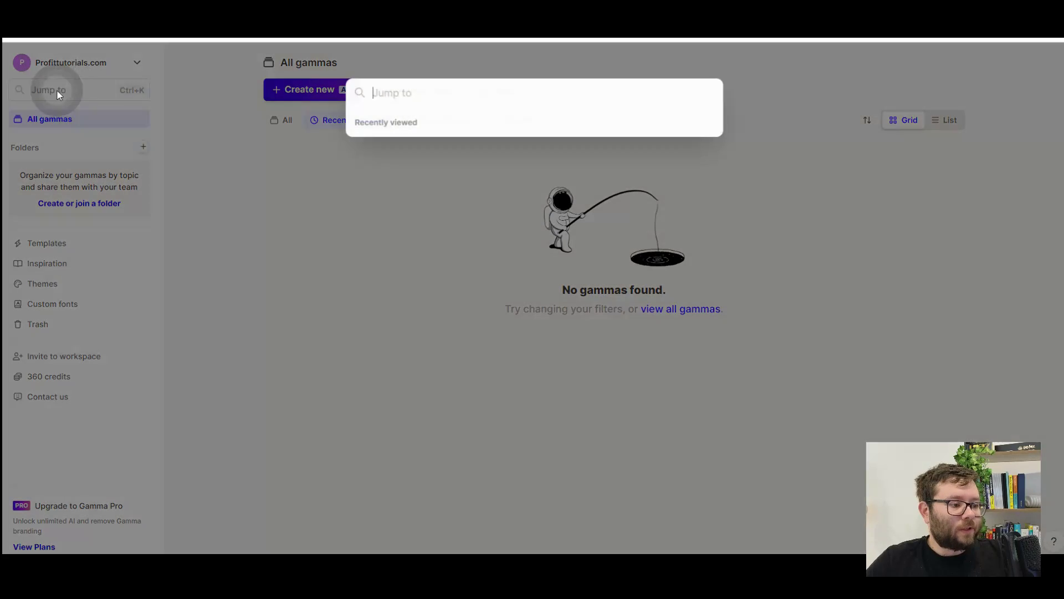
key(Escape)
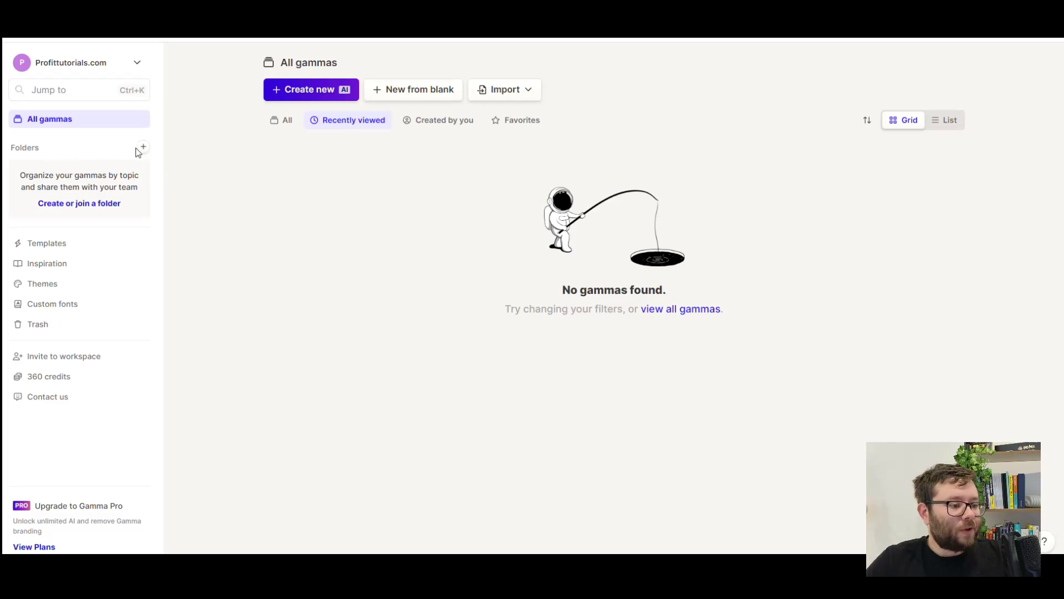
Step: Cancel the new folder dialog and scroll through the available templates
click(143, 147)
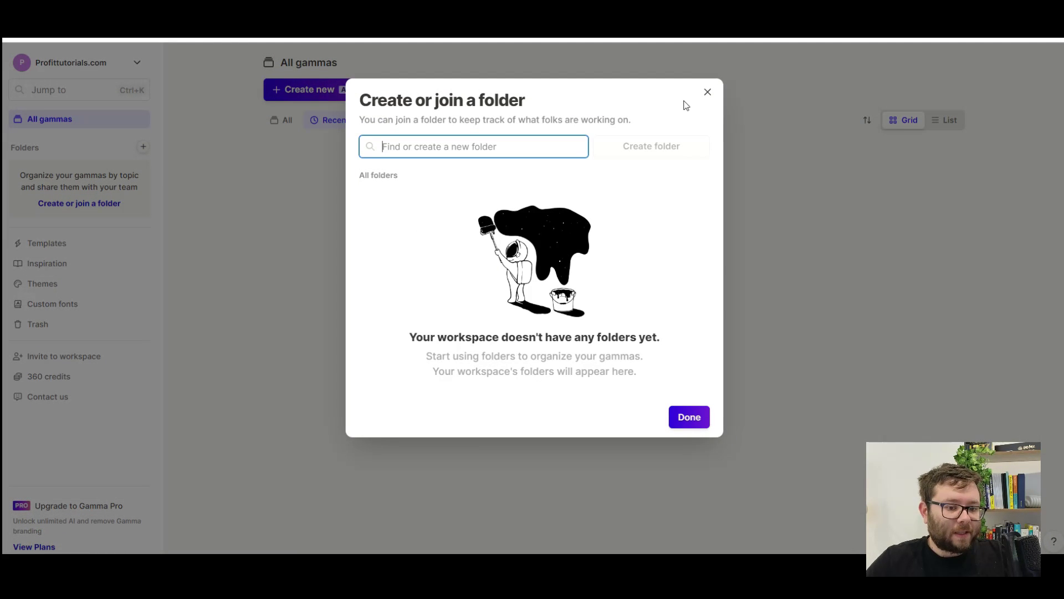
click(697, 93)
click(97, 244)
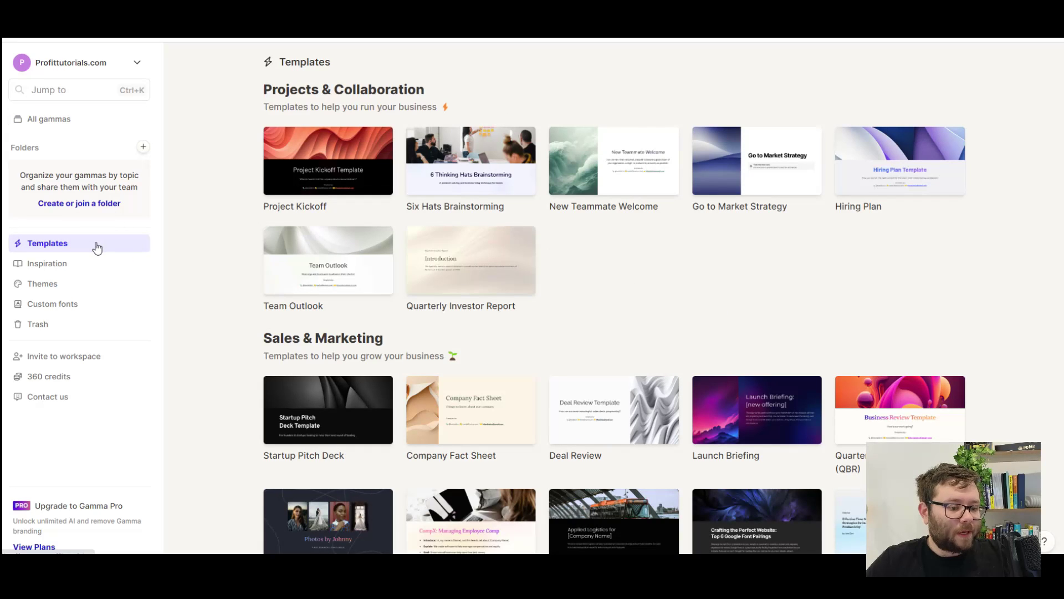
scroll(249, 214, down, 9)
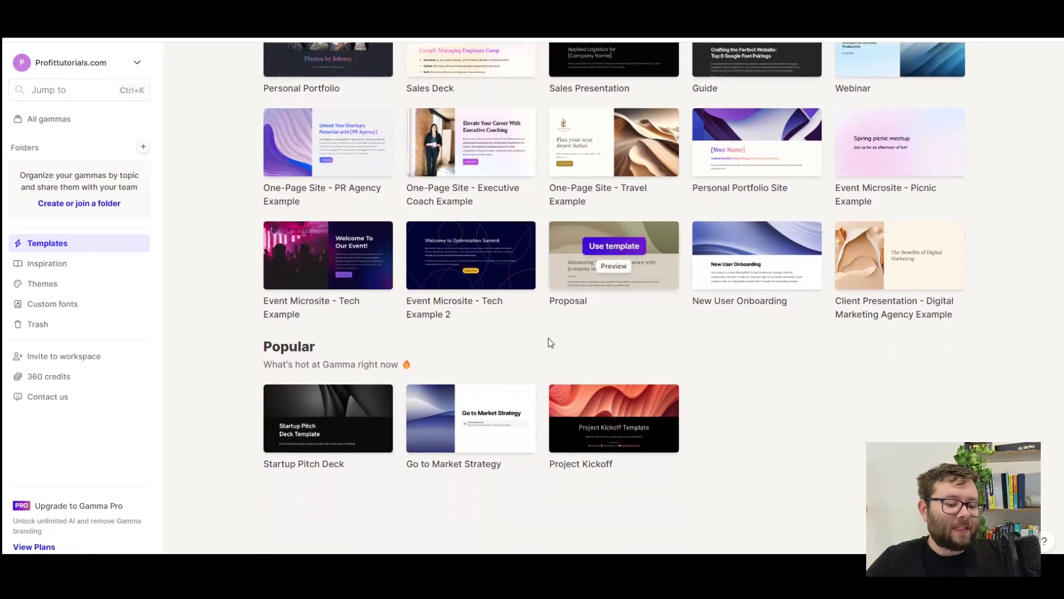
scroll(356, 292, up, 4)
Step: Scroll through the inspiration gallery of example gammas
click(55, 265)
scroll(438, 210, down, 1)
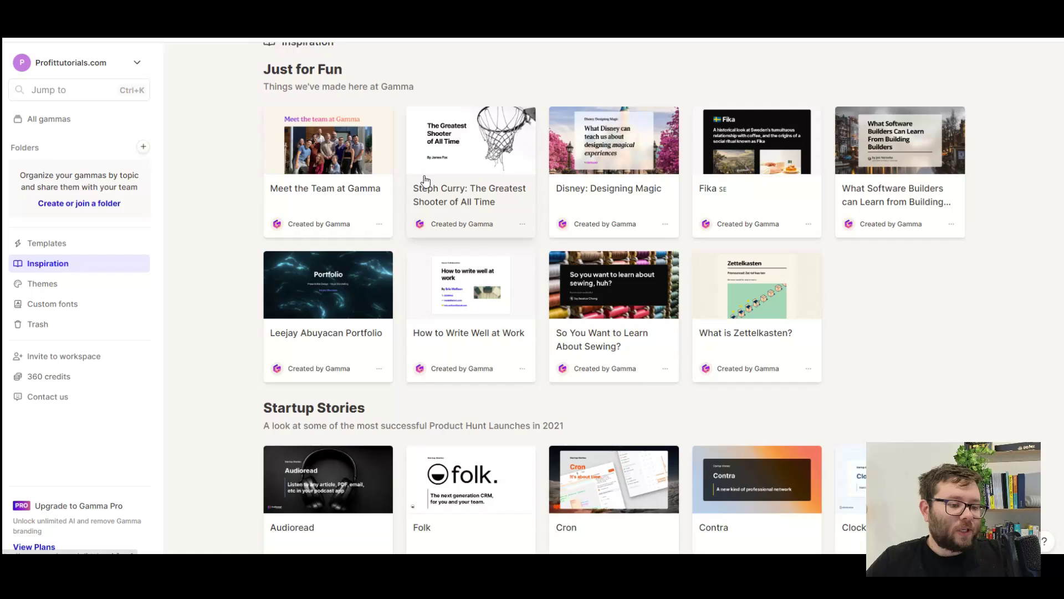
scroll(425, 180, up, 1)
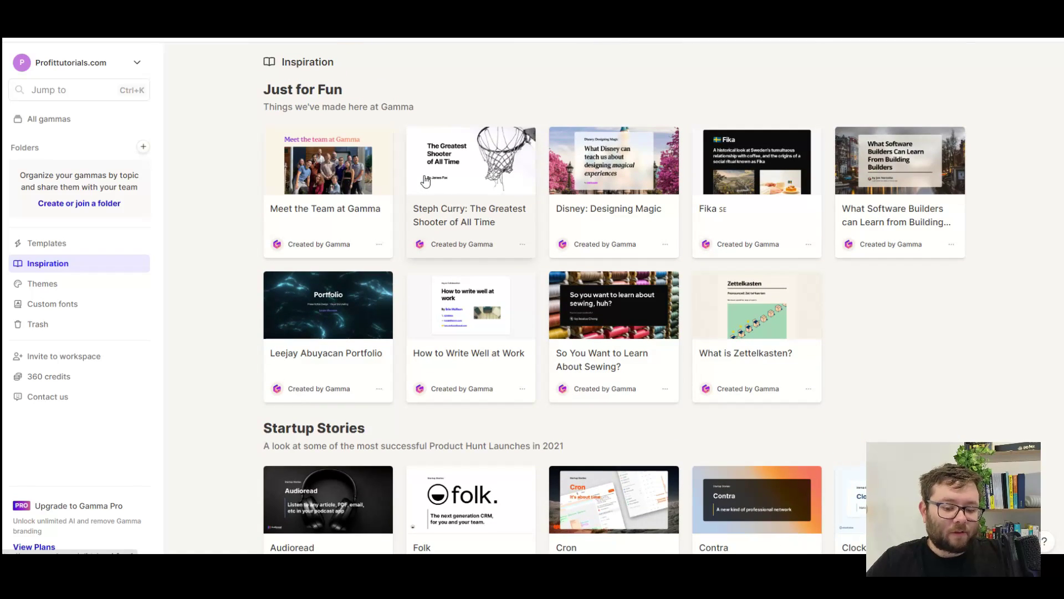
scroll(425, 181, down, 2)
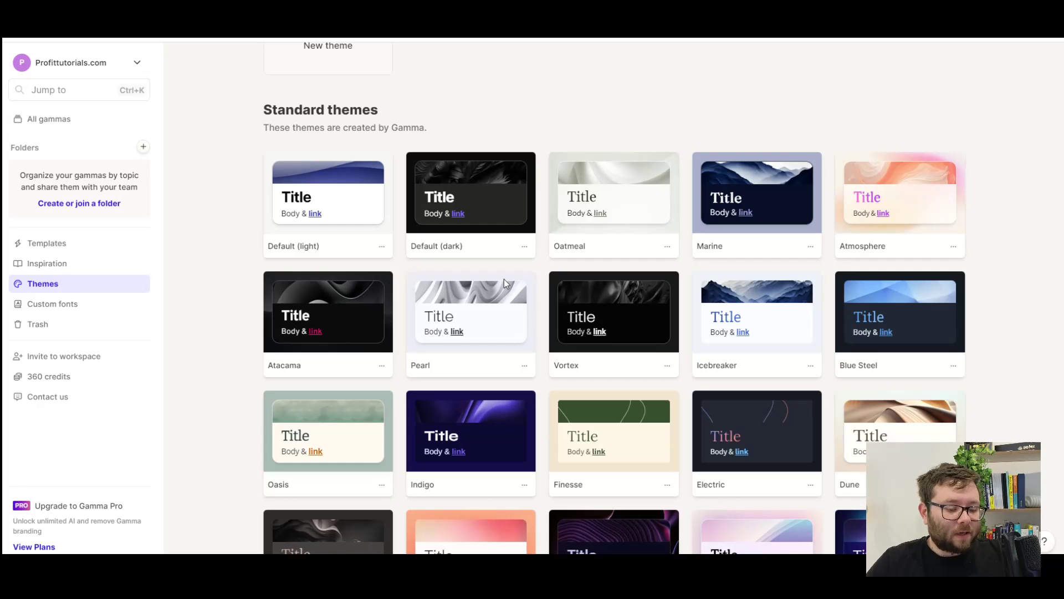
scroll(504, 280, up, 3)
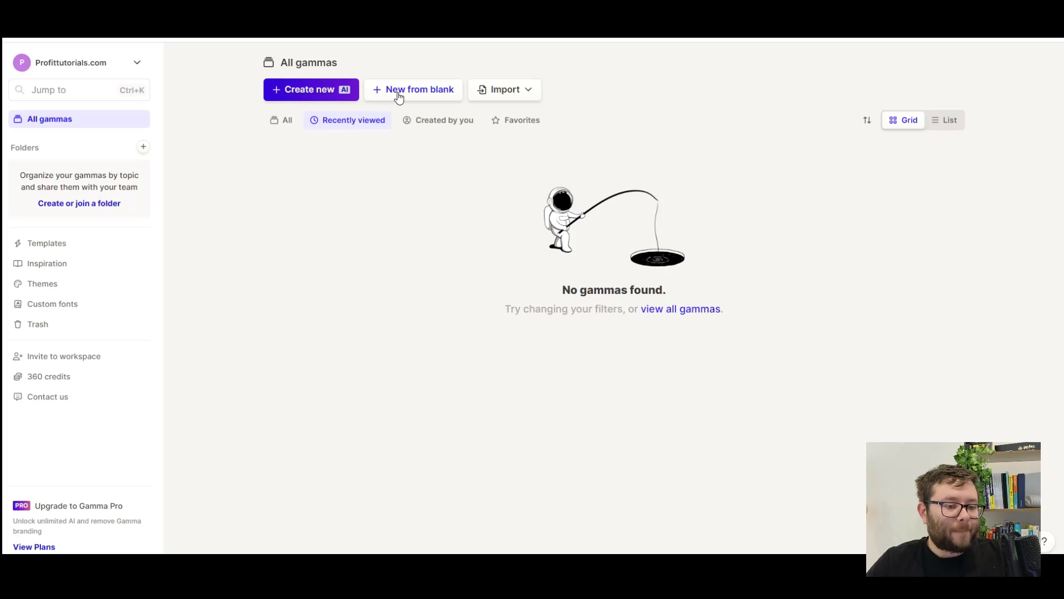
Step: Check the Import options, then start a new gamma with AI
click(524, 92)
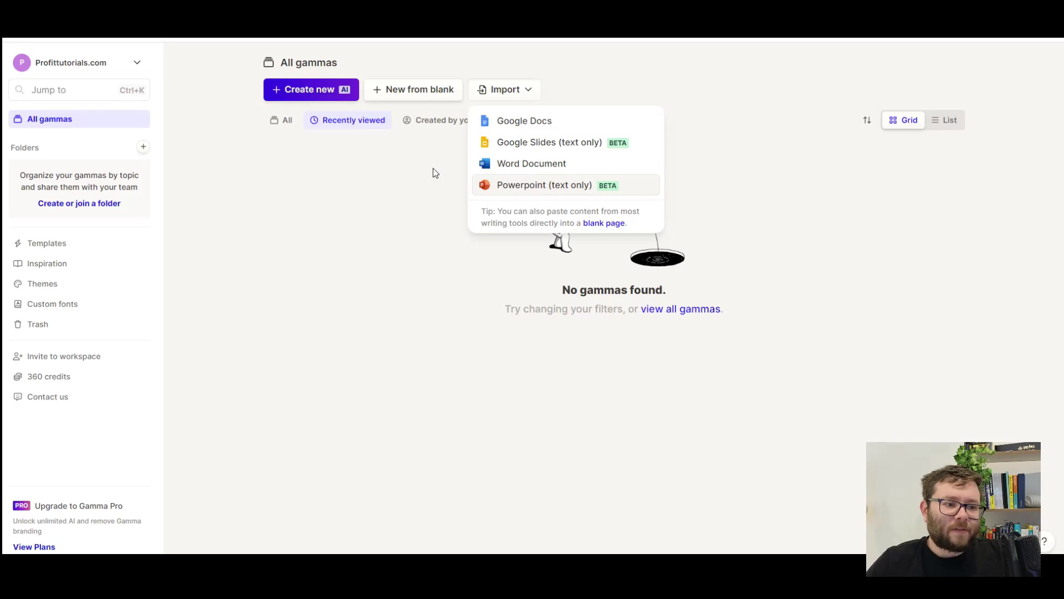
click(349, 150)
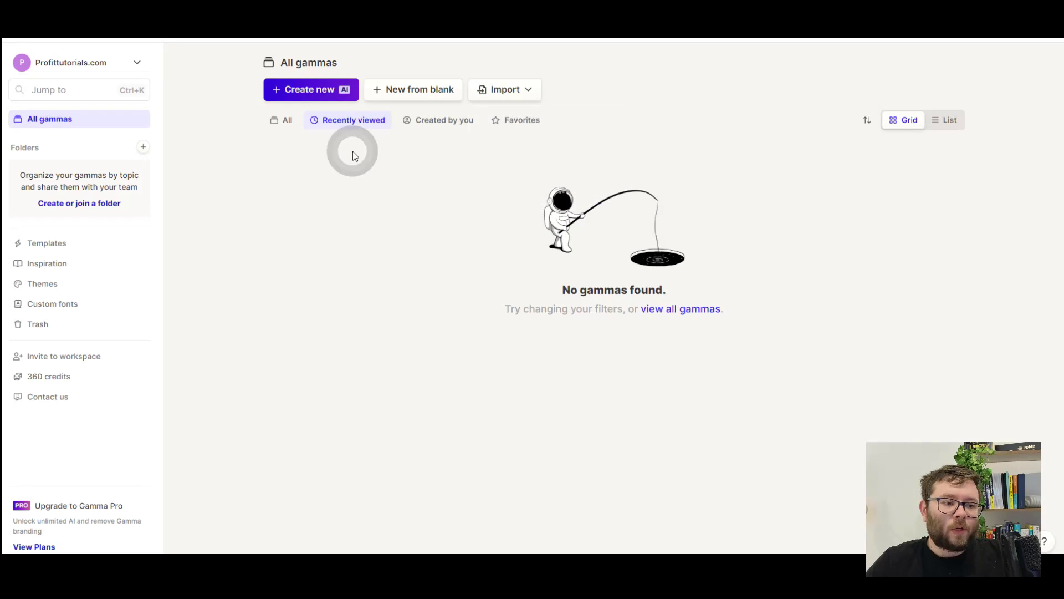
click(317, 90)
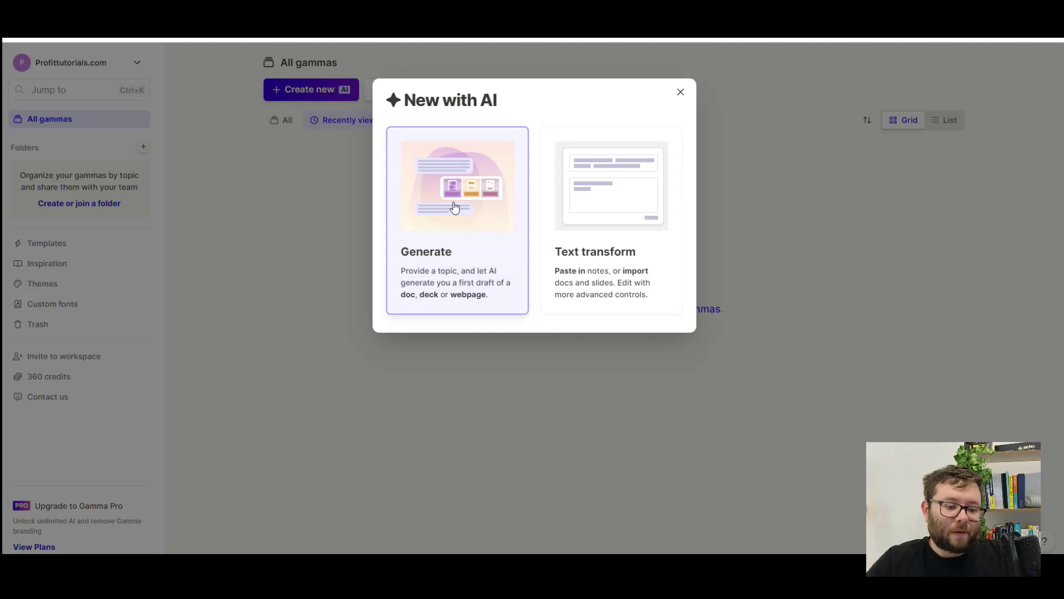
Step: Generate a presentation outline on 'Why business owners should be using NoCode solutions'
click(458, 192)
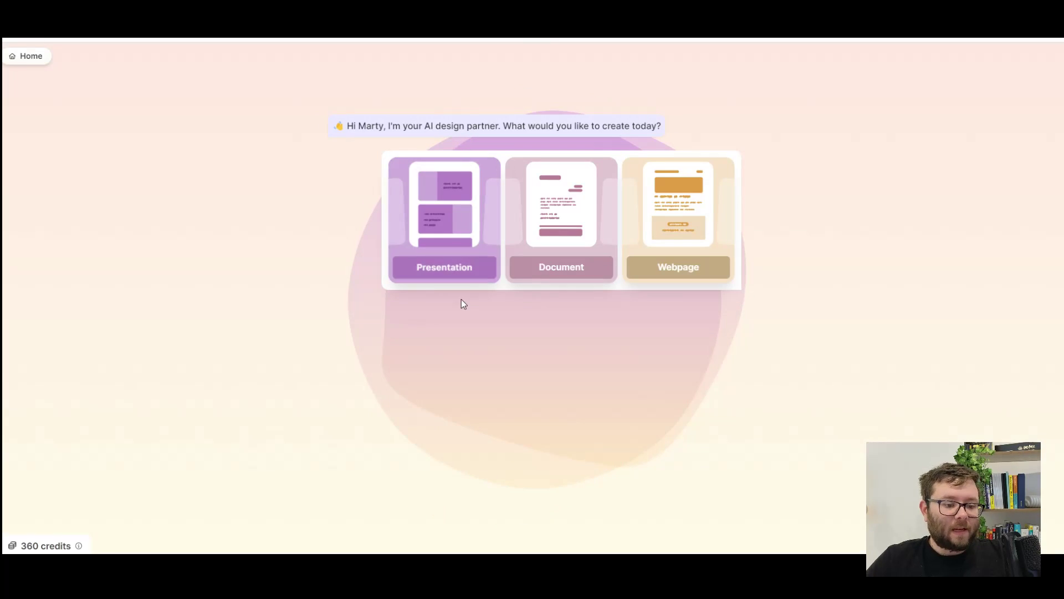
click(436, 276)
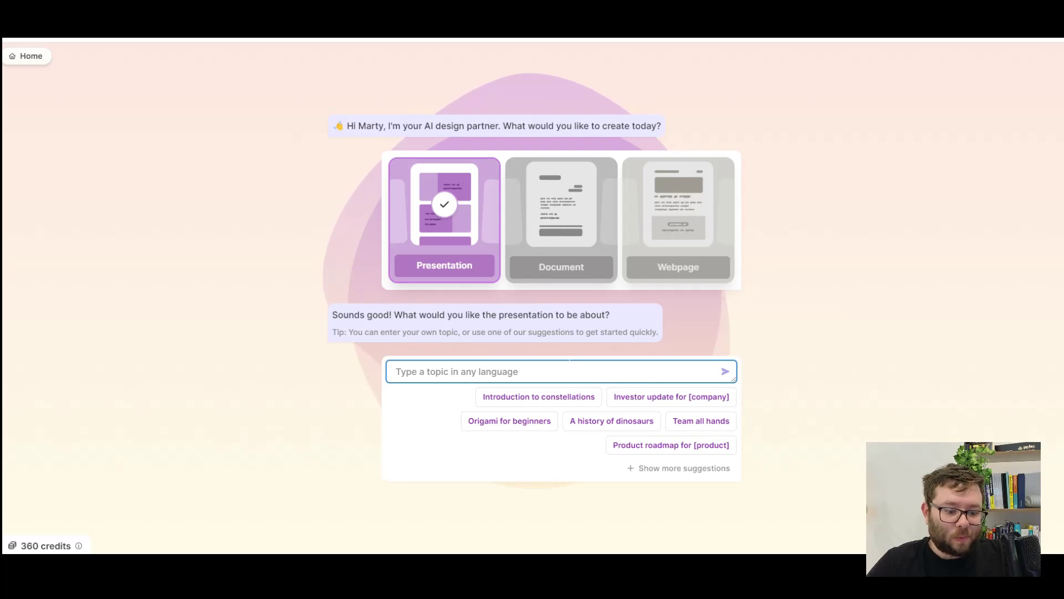
text(Why)
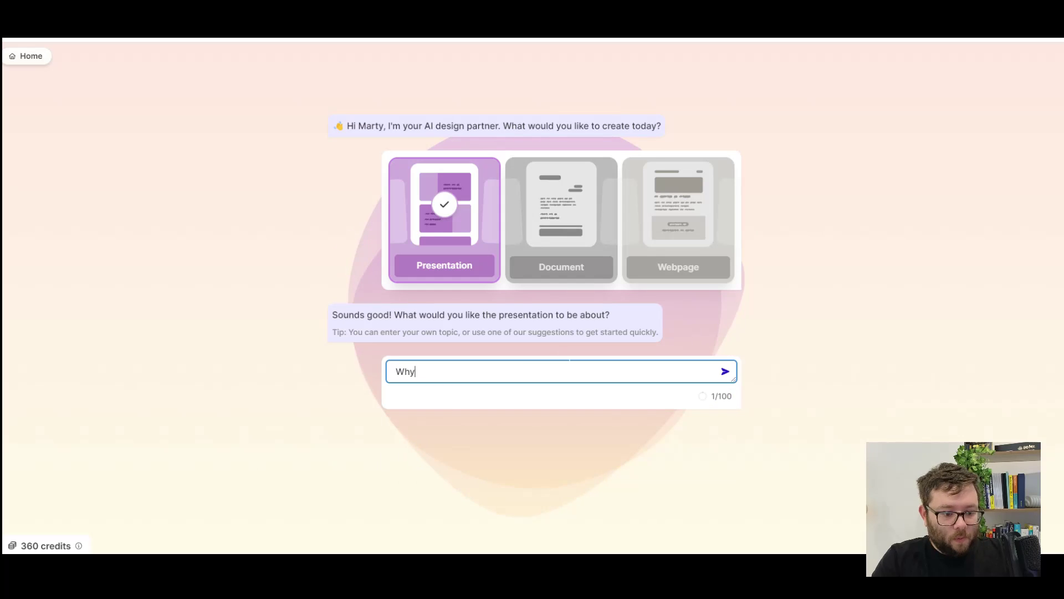
text( business owners )
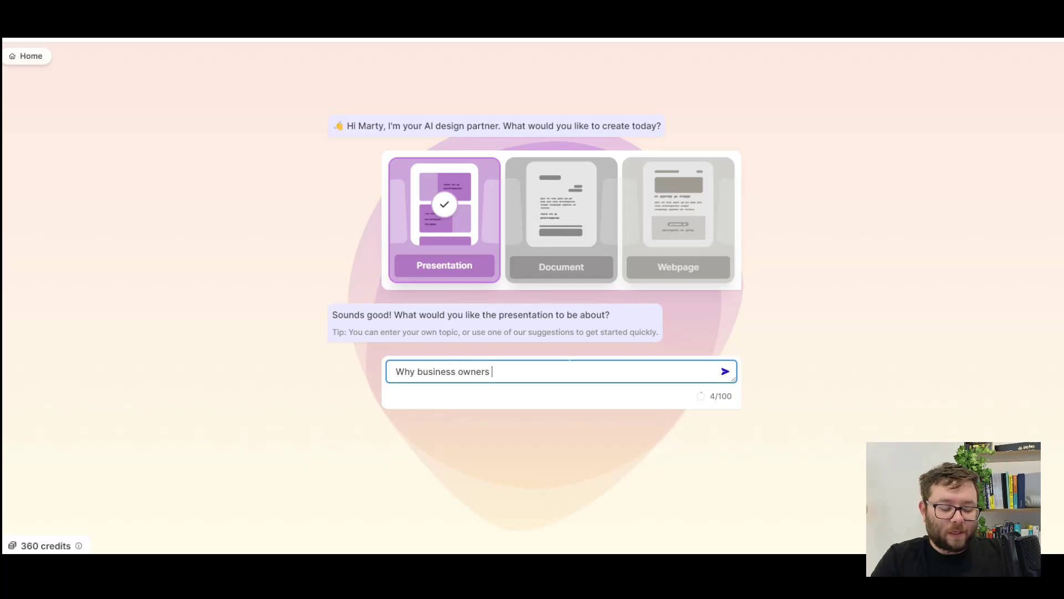
text(should be using)
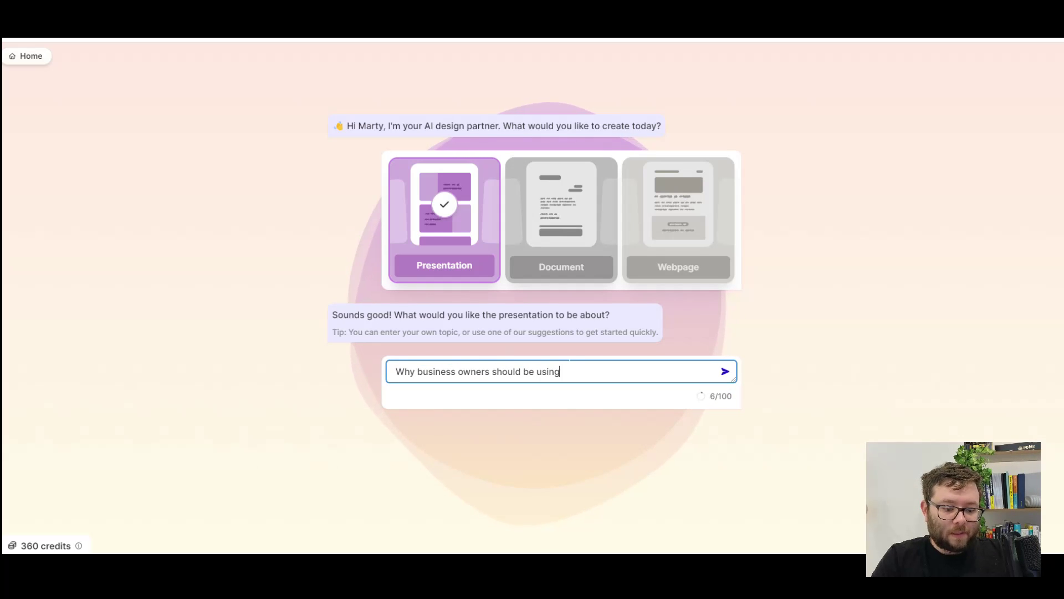
text( NoCode solutions)
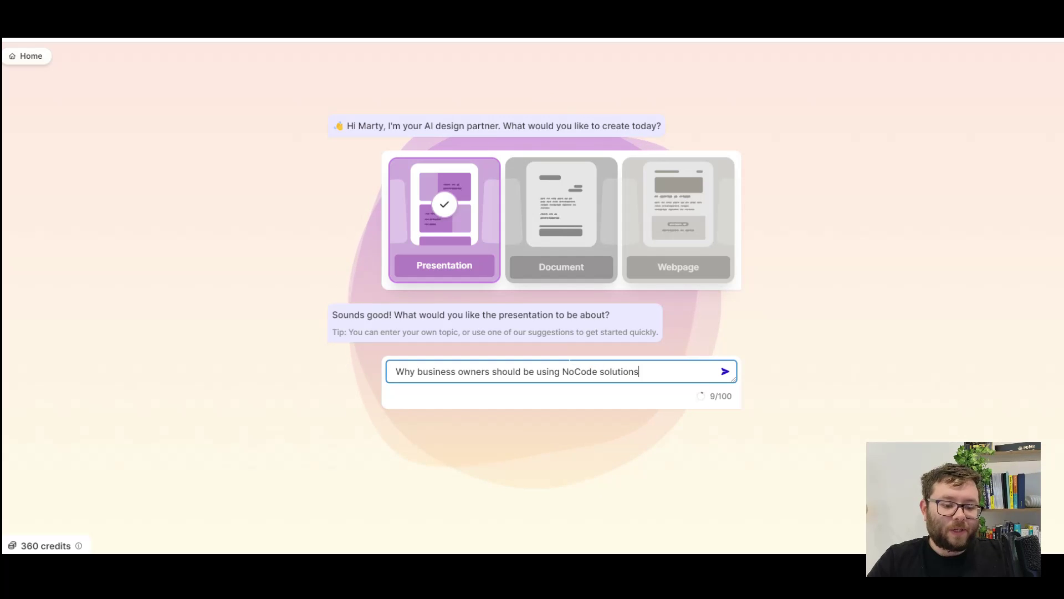
key(Return)
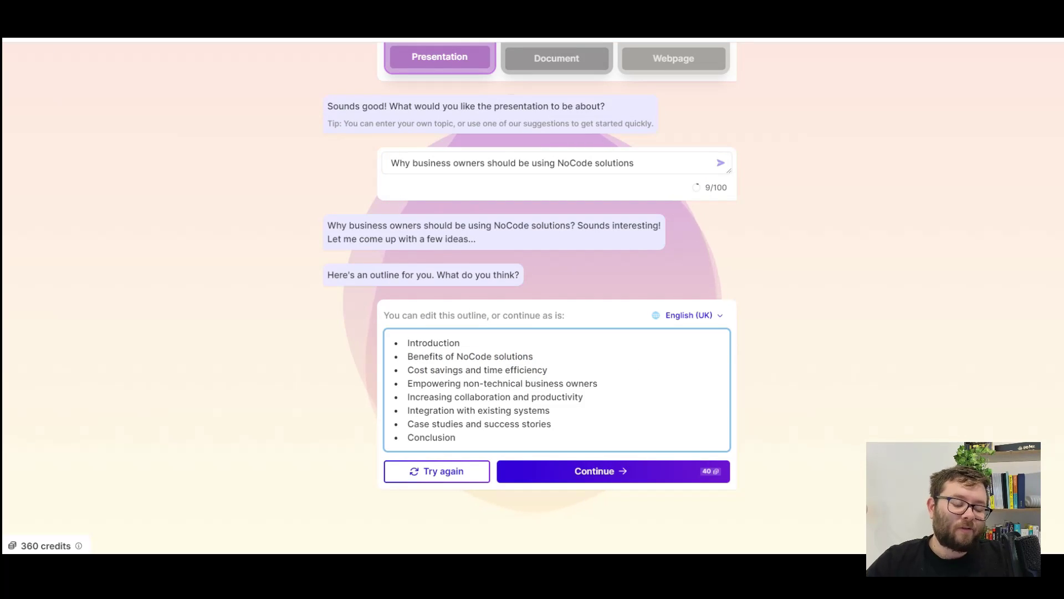
key(ctrl+a)
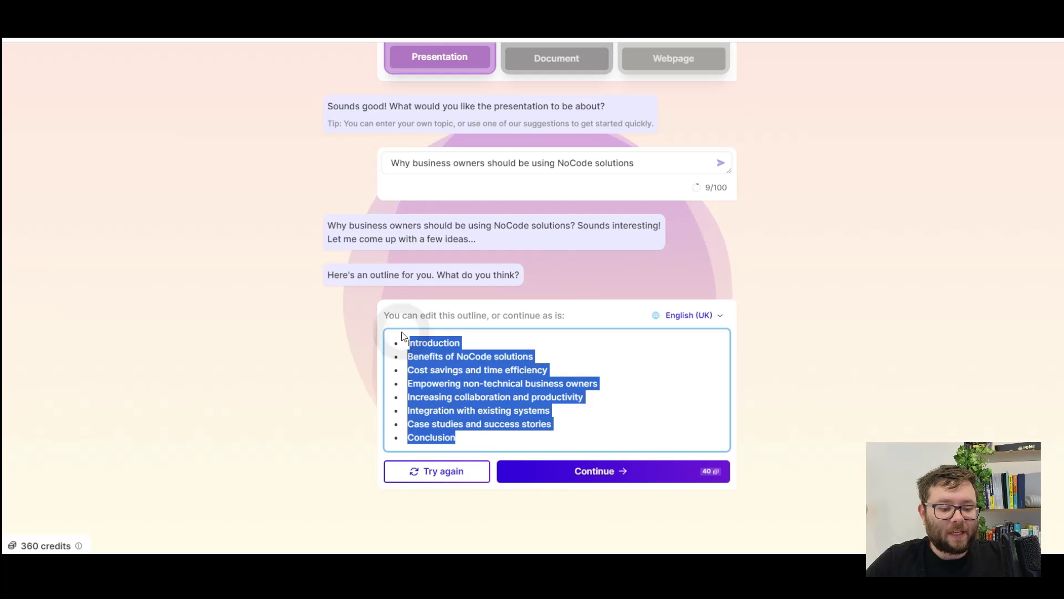
Step: Accept the outline, pick the Indigo theme and generate the NoCode deck
click(622, 473)
scroll(907, 283, down, 6)
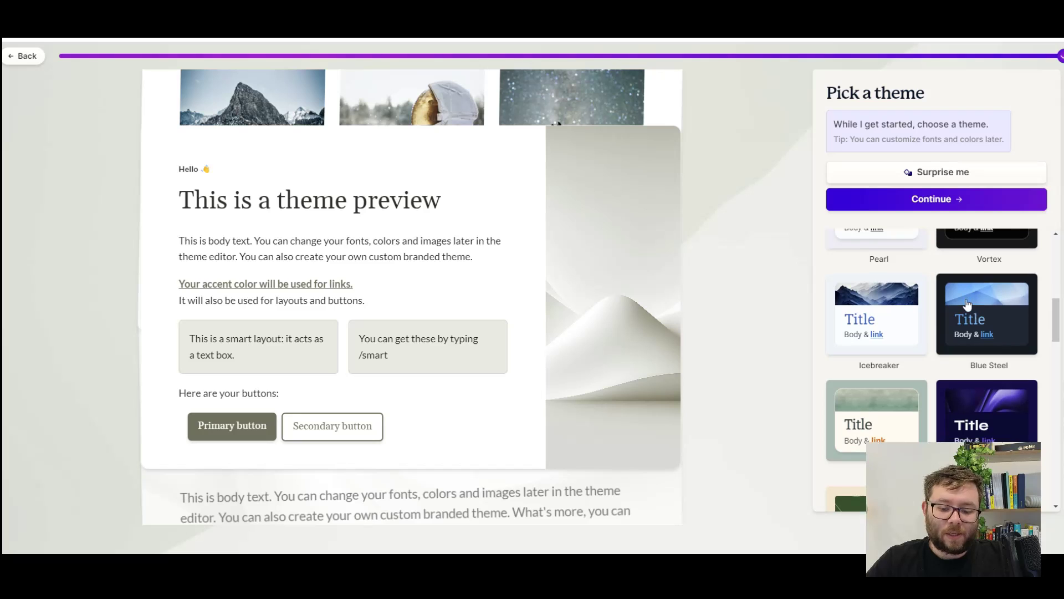
scroll(970, 299, down, 3)
click(965, 305)
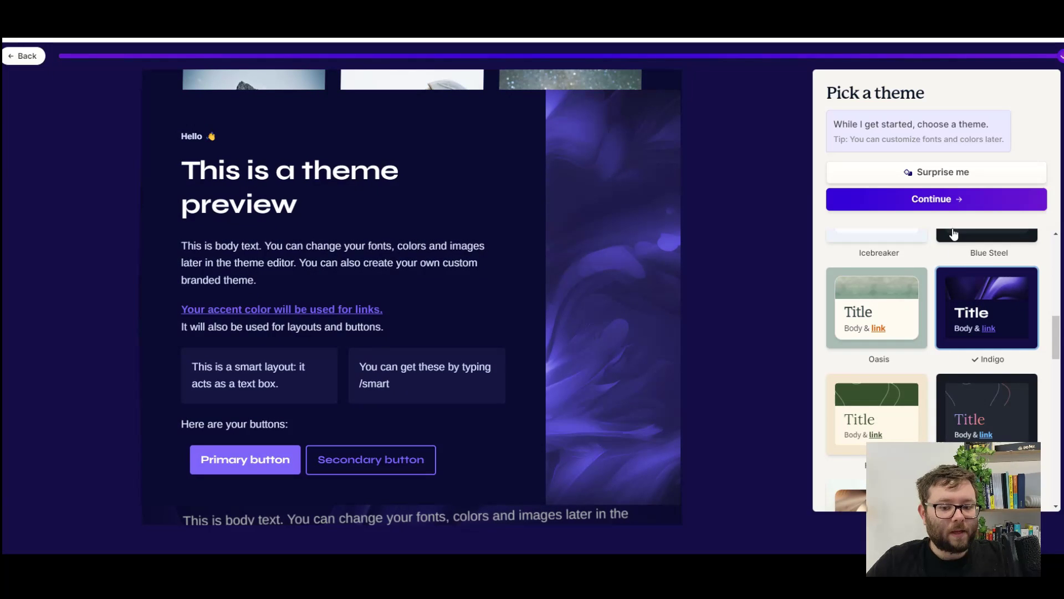
click(952, 199)
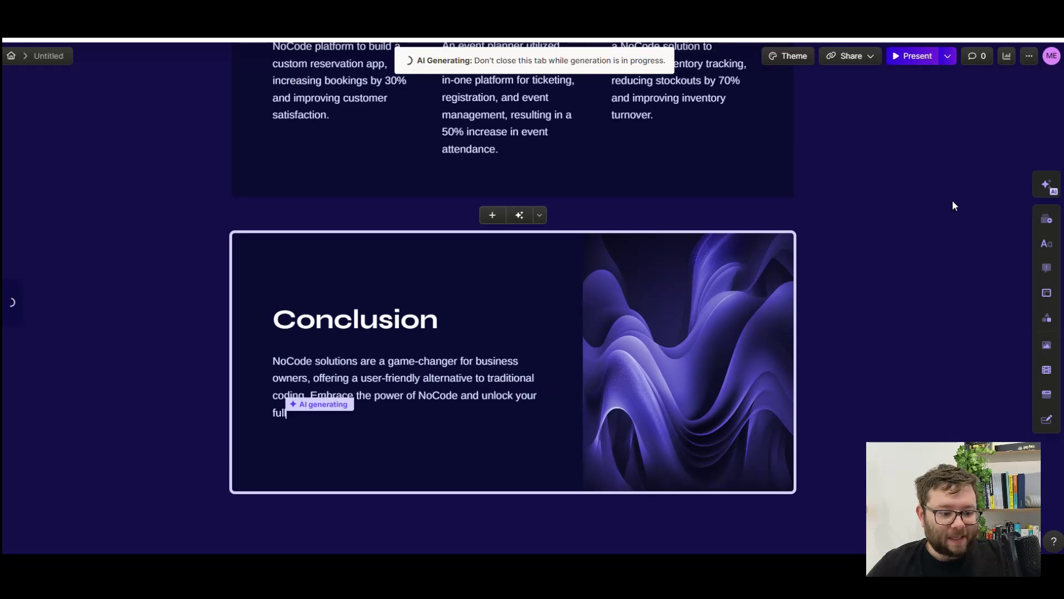
Step: Scroll down through the Benefits and Integration cards, then back to the title card
scroll(907, 275, up, 5)
scroll(907, 276, up, 7)
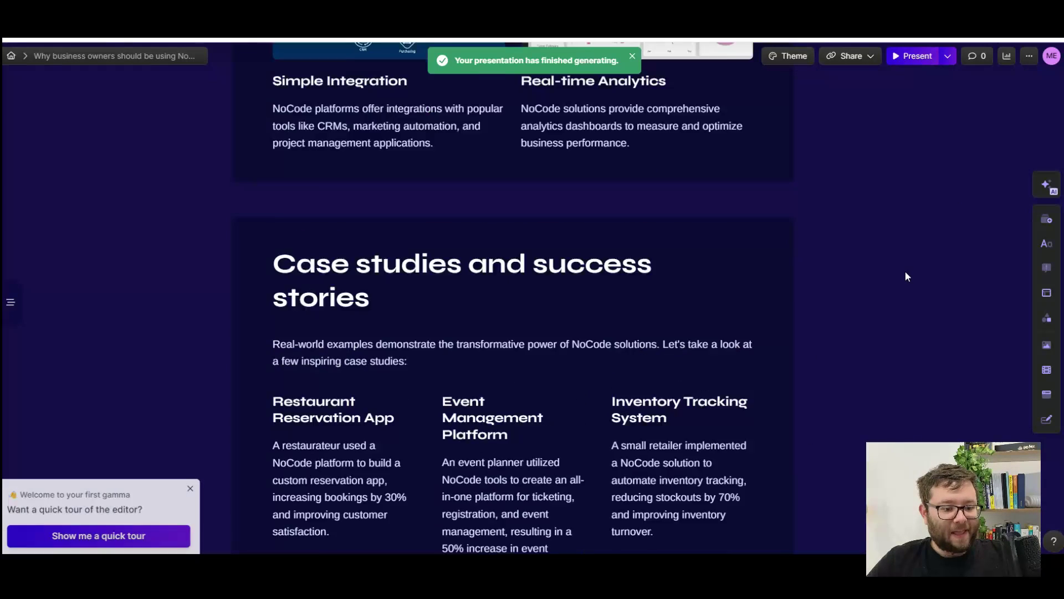
scroll(891, 303, up, 10)
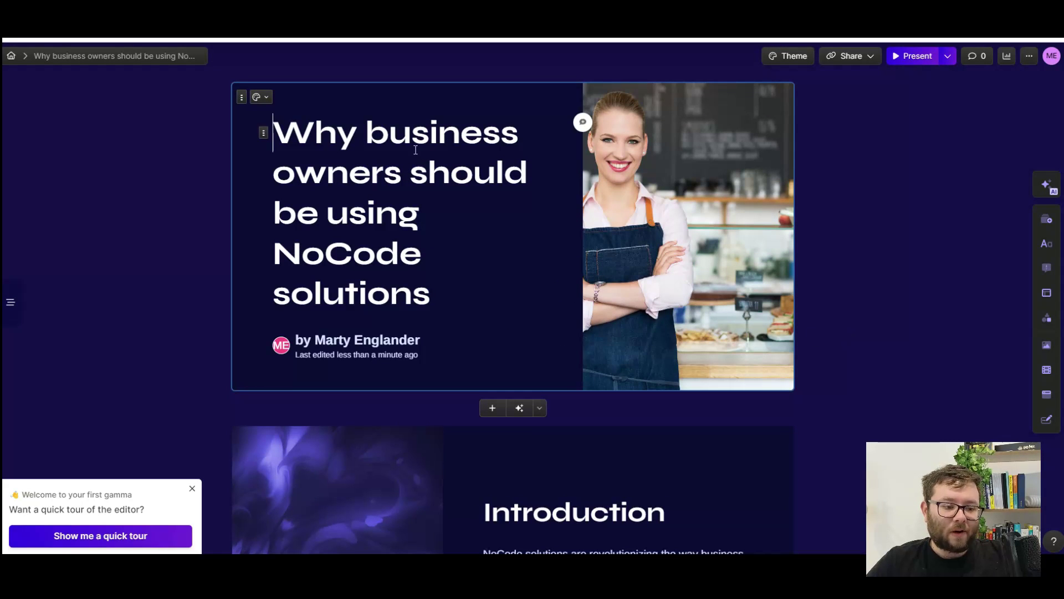
scroll(530, 237, down, 4)
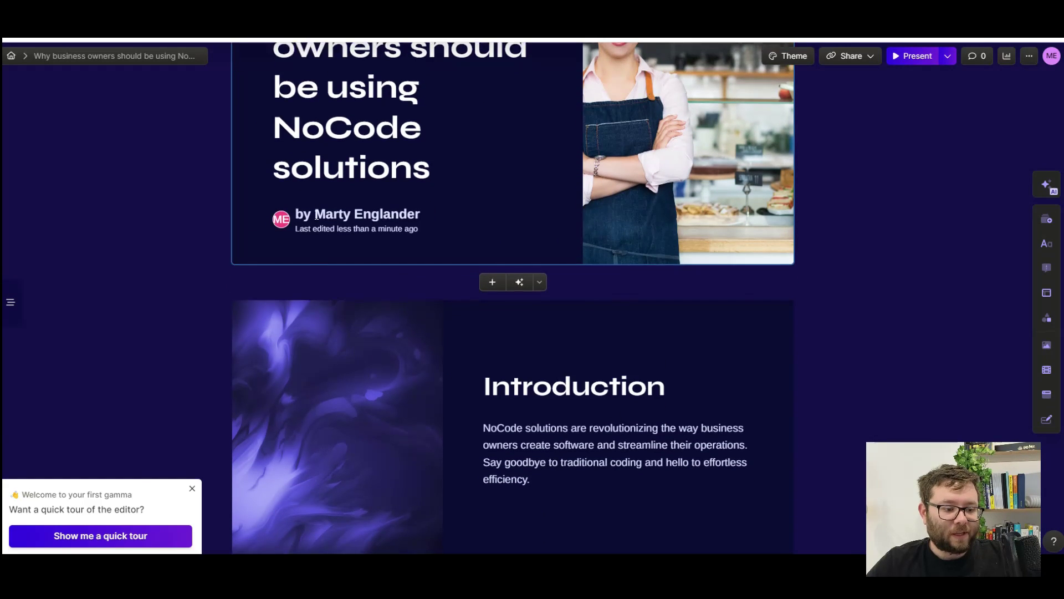
scroll(470, 132, up, 4)
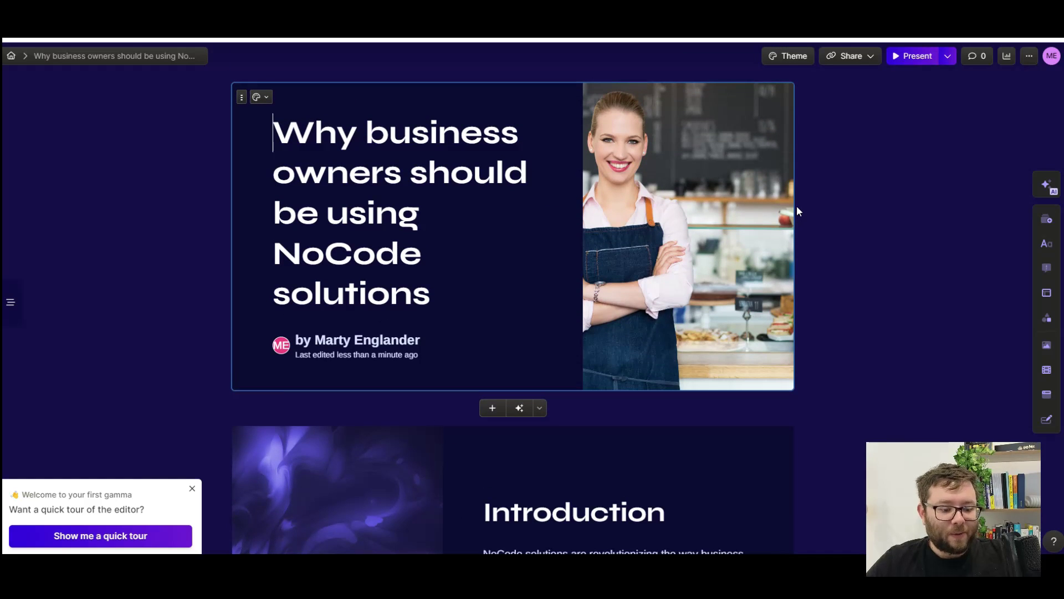
scroll(797, 209, down, 5)
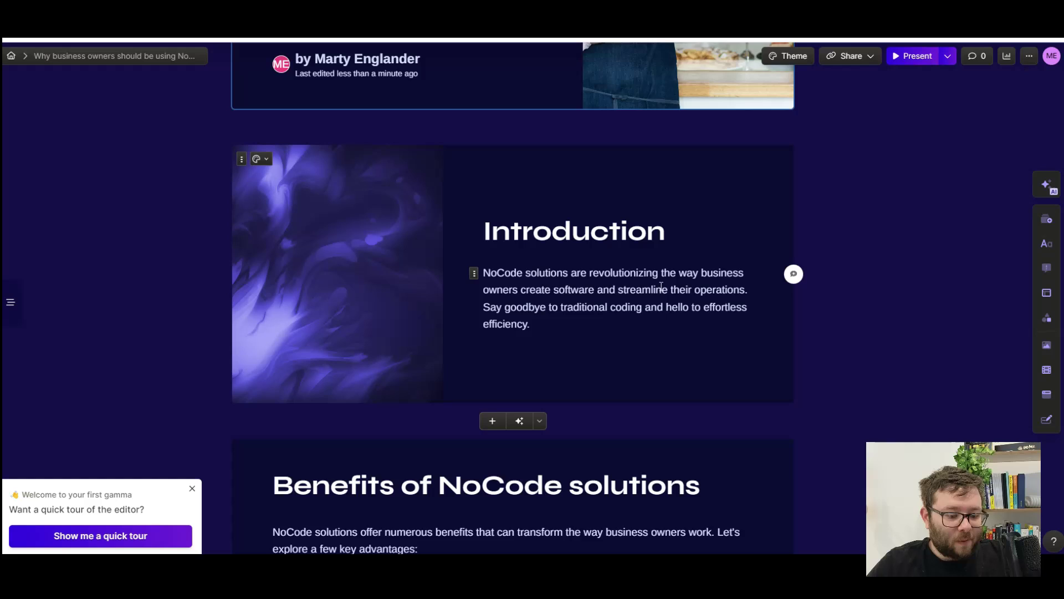
scroll(661, 285, down, 5)
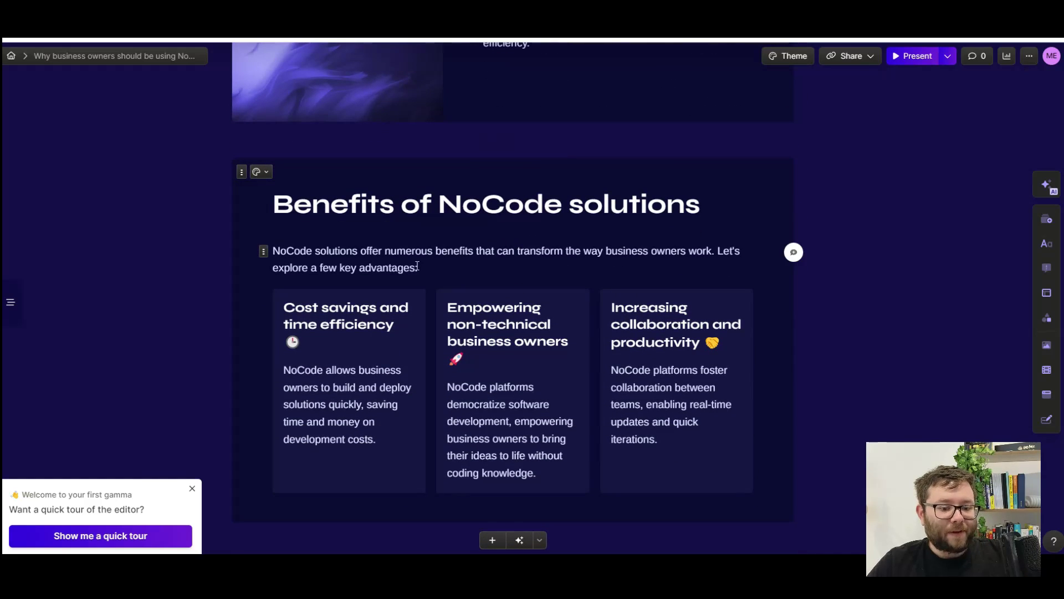
scroll(298, 225, down, 2)
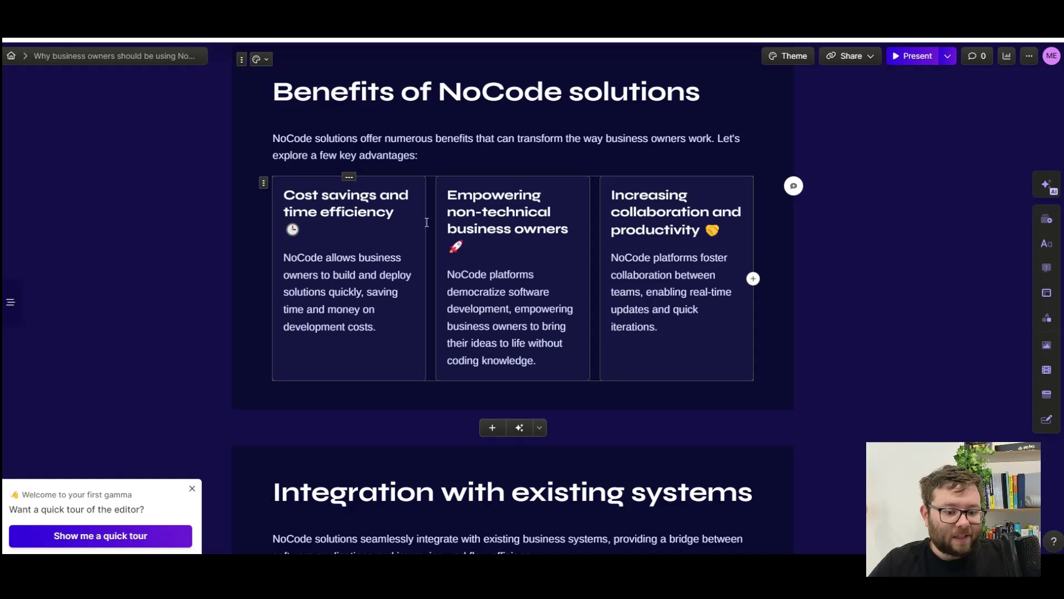
scroll(554, 311, down, 5)
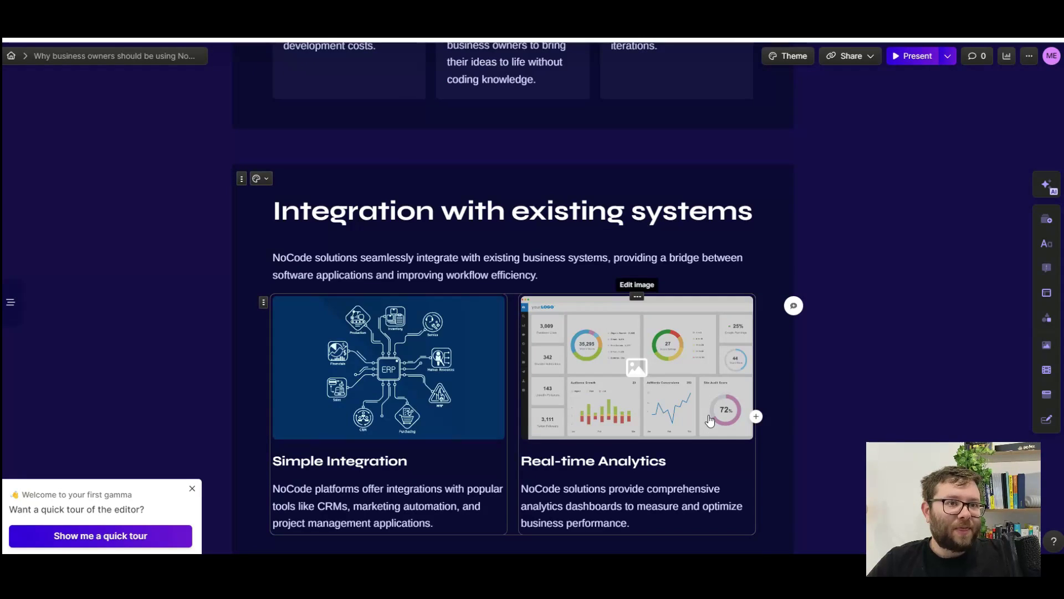
scroll(710, 421, up, 1)
scroll(710, 422, up, 12)
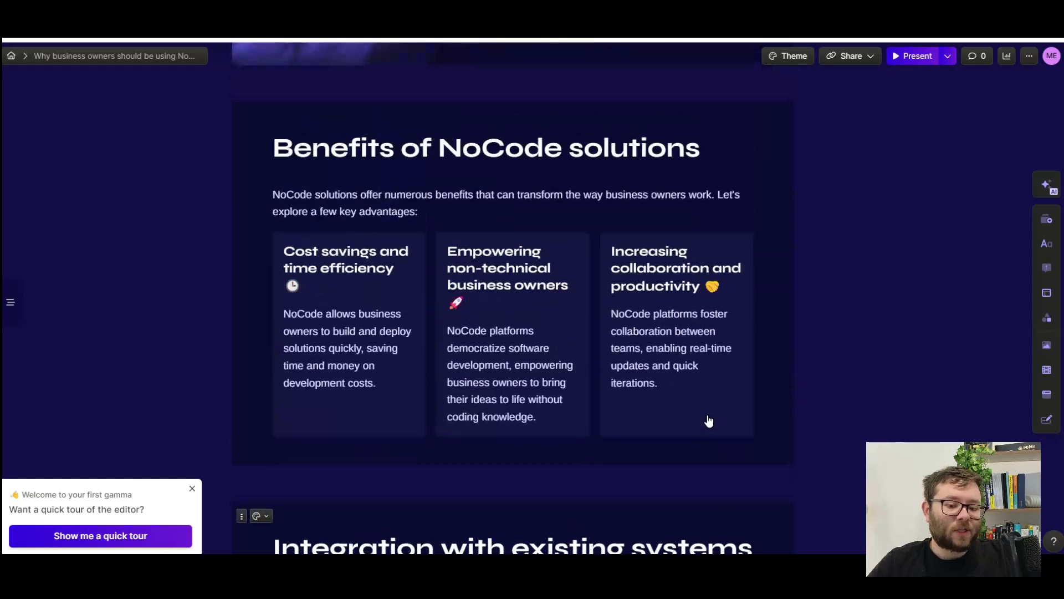
scroll(708, 417, up, 4)
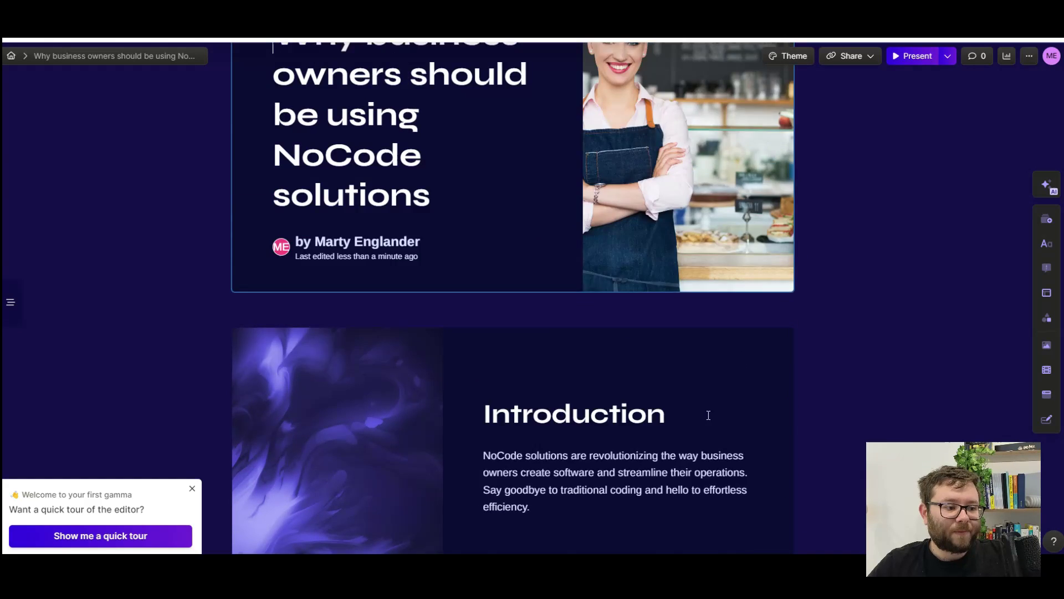
Step: Dismiss the quick tour, try reordering the Introduction card, and check its card options
click(193, 489)
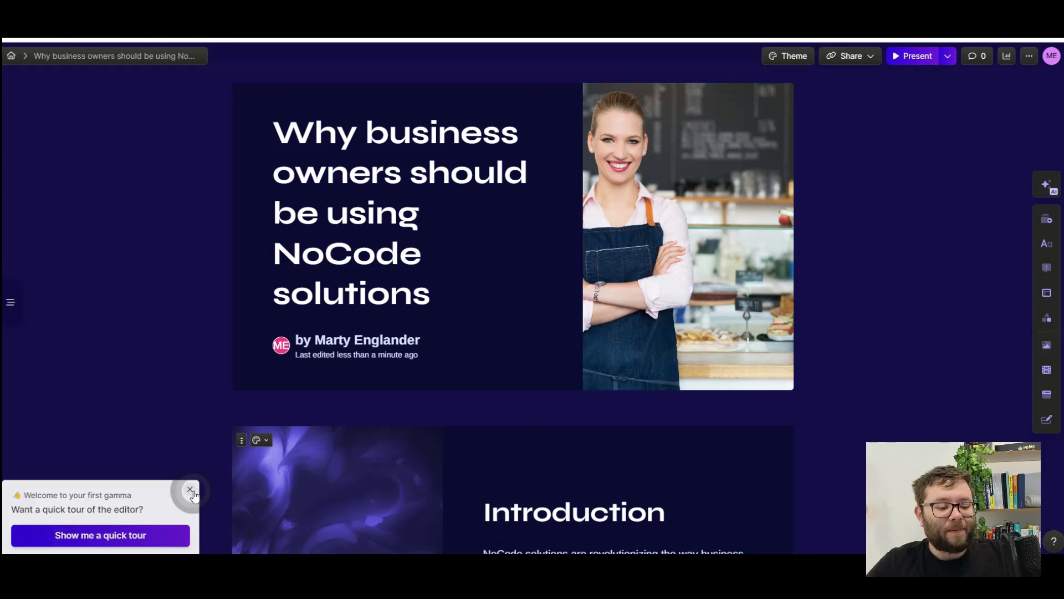
mouse_move(11, 303)
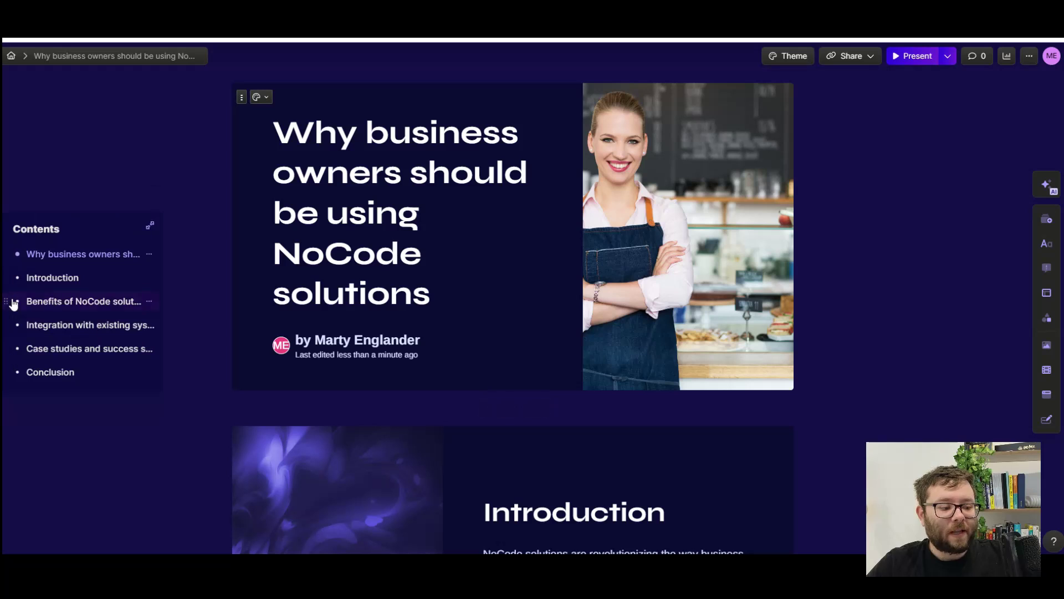
mouse_move(8, 276)
mouse_down()
mouse_move(8, 315)
mouse_move(10, 273)
mouse_move(8, 282)
mouse_up()
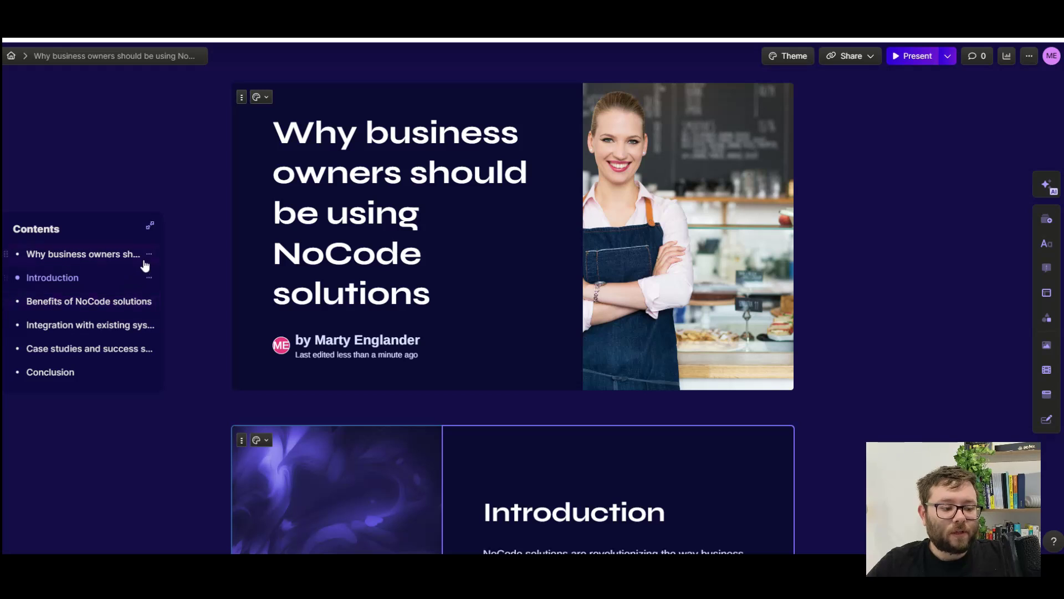
click(149, 277)
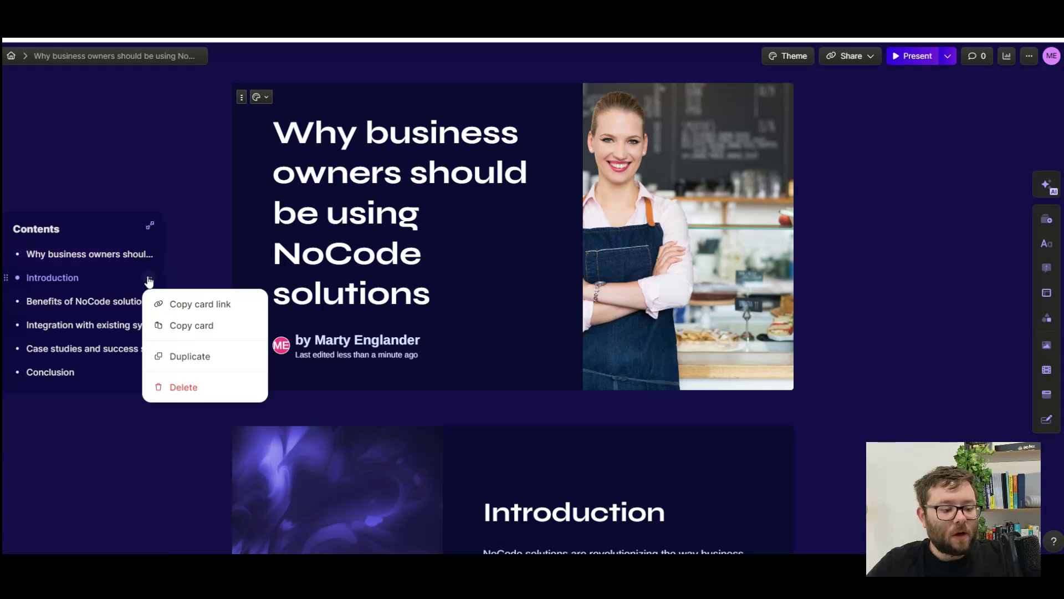
click(201, 304)
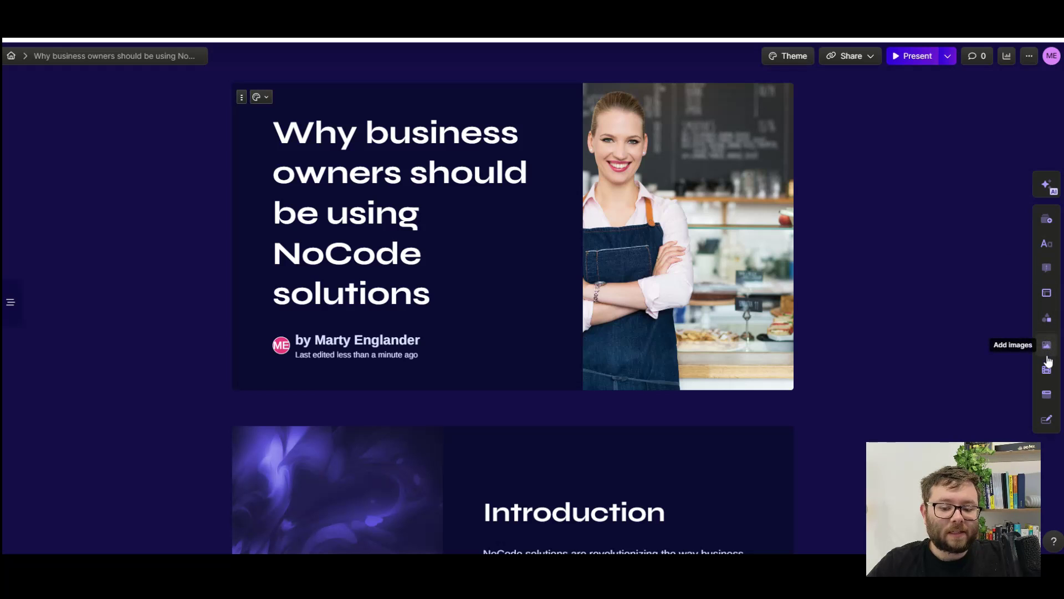
Step: Insert an embed card below the title card and browse its media sources
click(1046, 420)
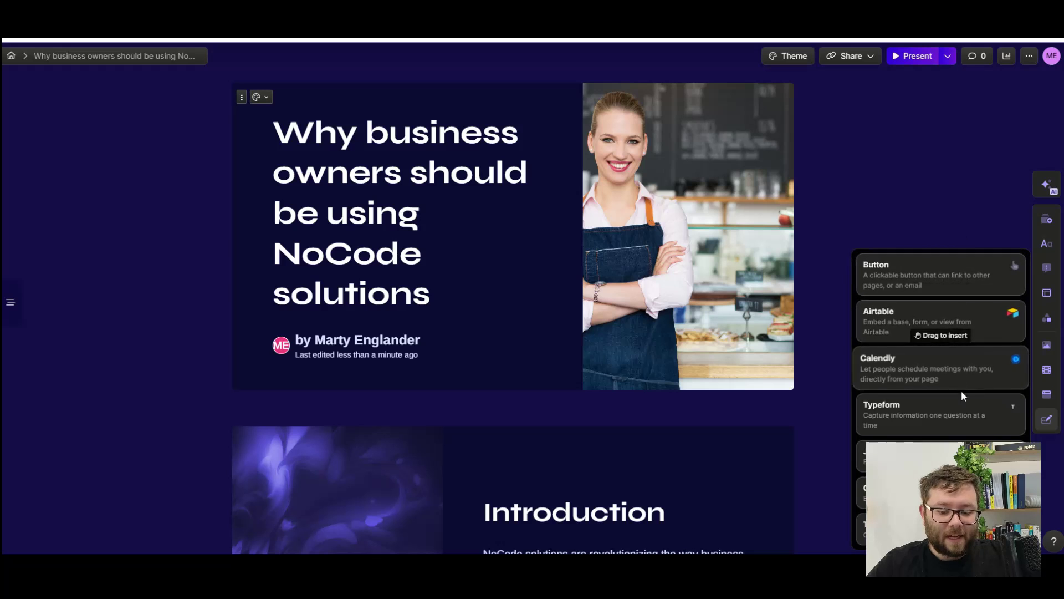
click(692, 366)
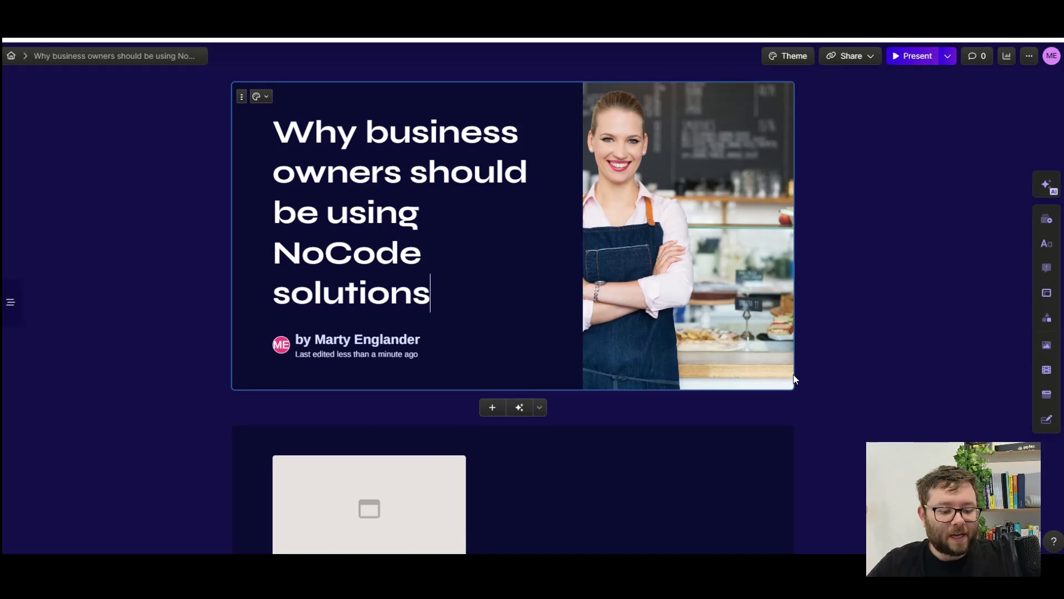
click(972, 103)
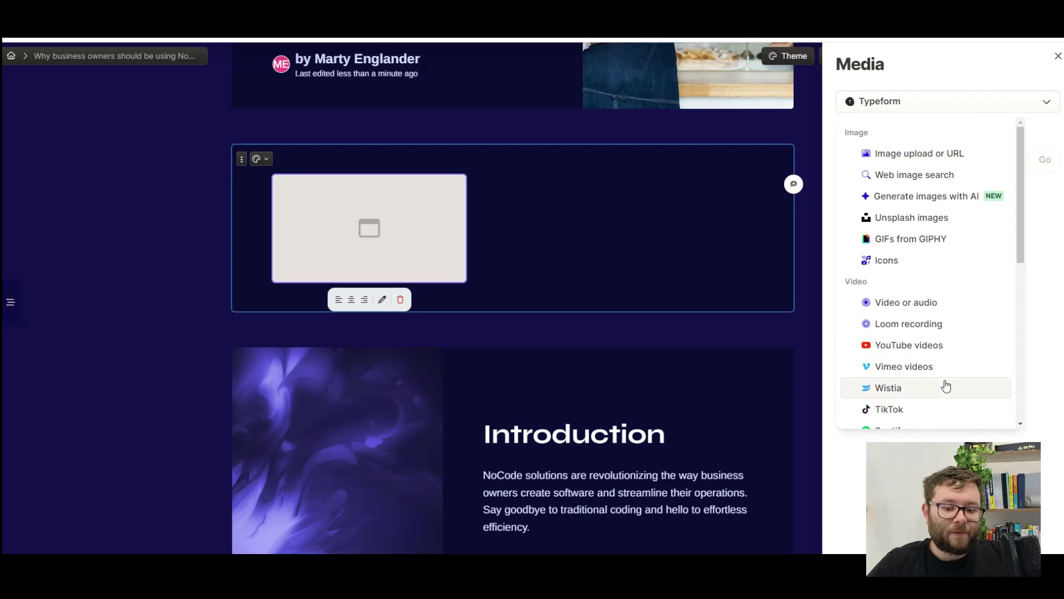
scroll(951, 258, down, 2)
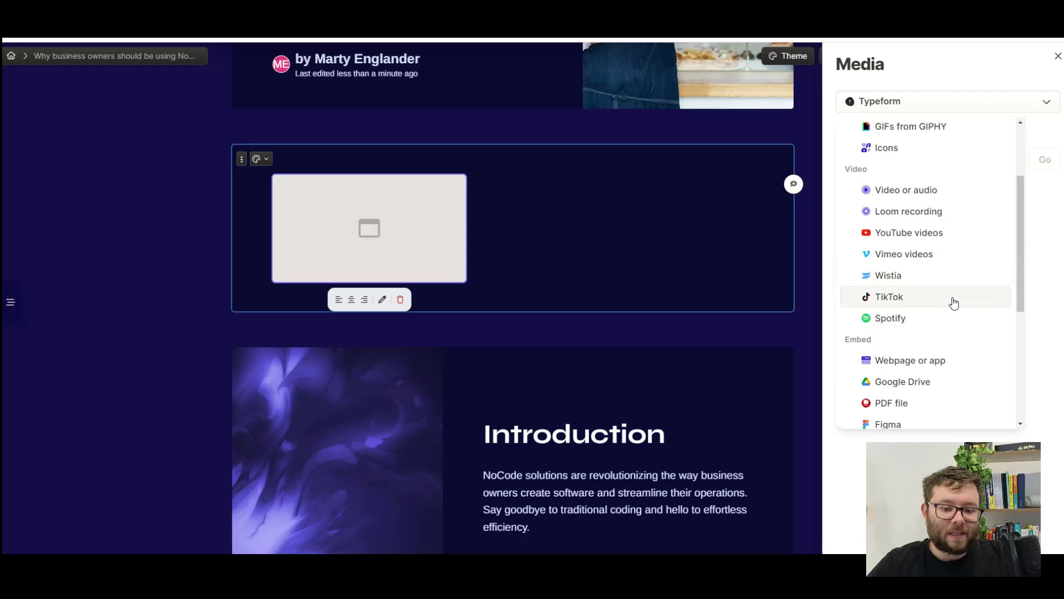
scroll(954, 303, up, 1)
scroll(953, 303, down, 5)
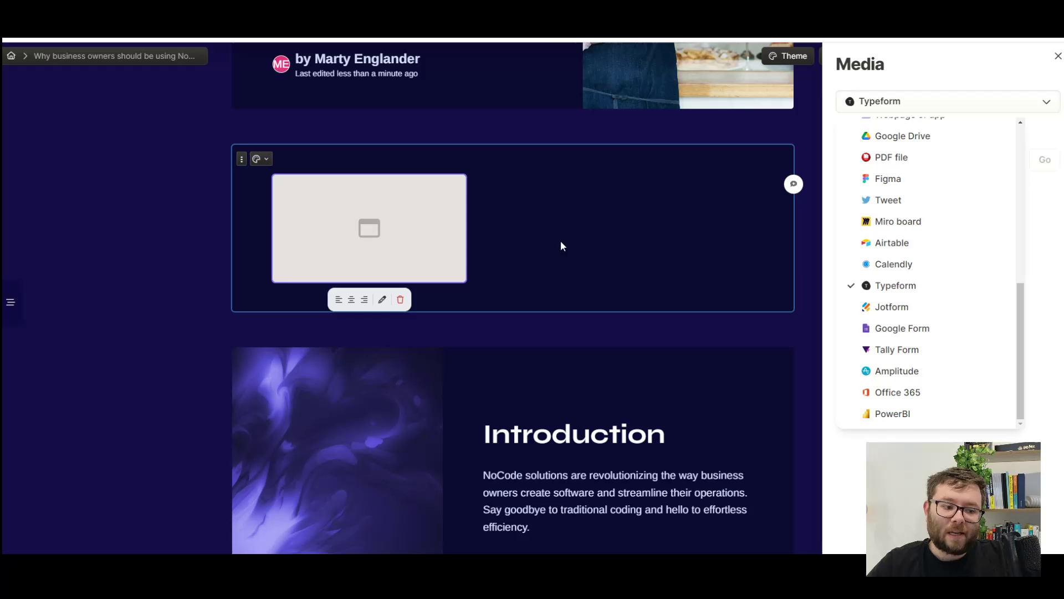
Step: Delete the empty embed card and bring up the sharing options
click(575, 242)
key(BackSpace)
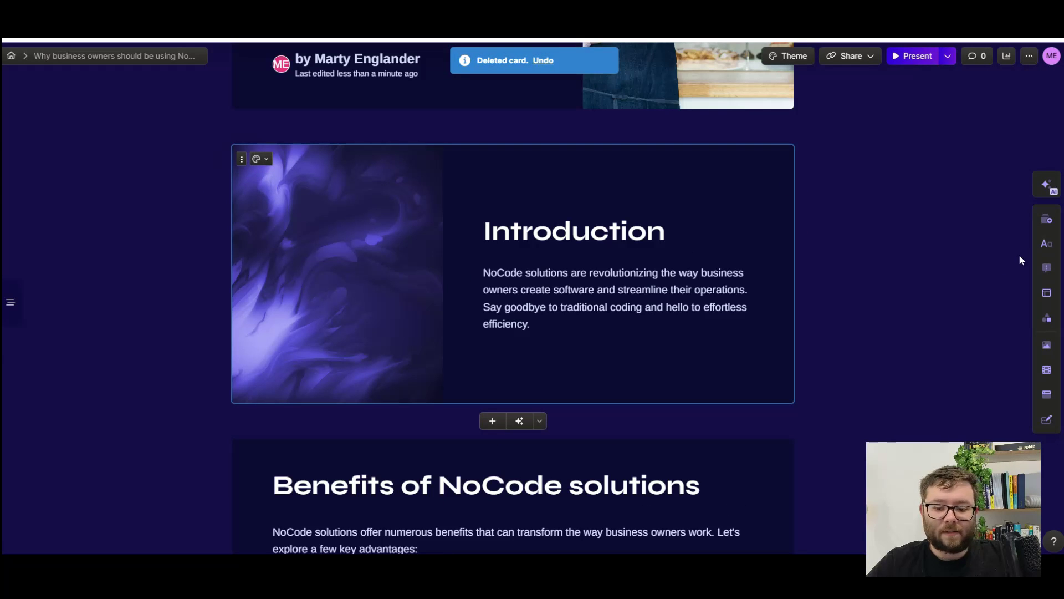
click(851, 55)
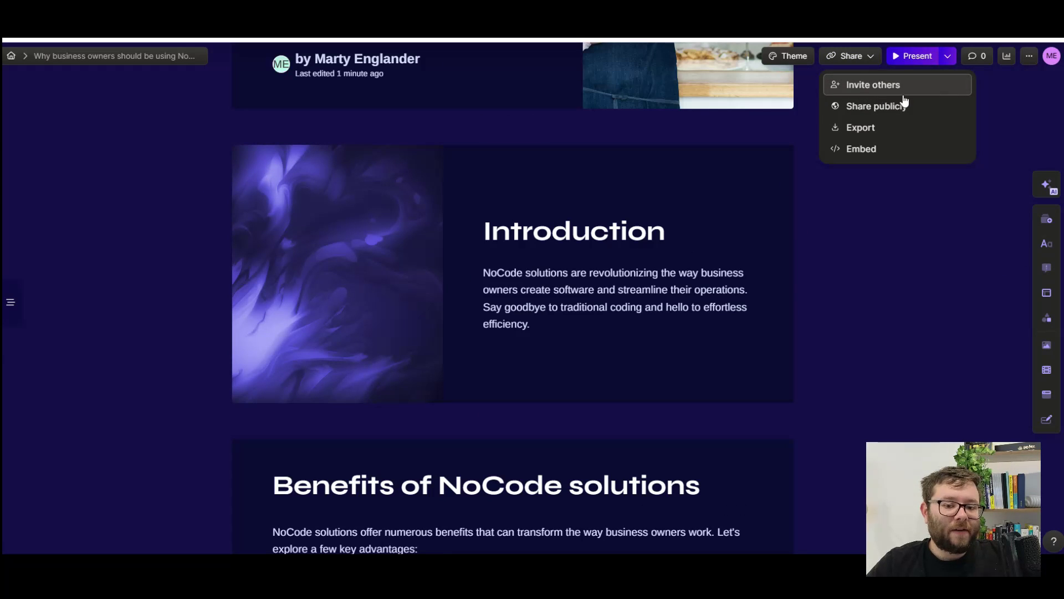
Step: Check the export options, then present the deck full-window in this tab and exit
click(870, 138)
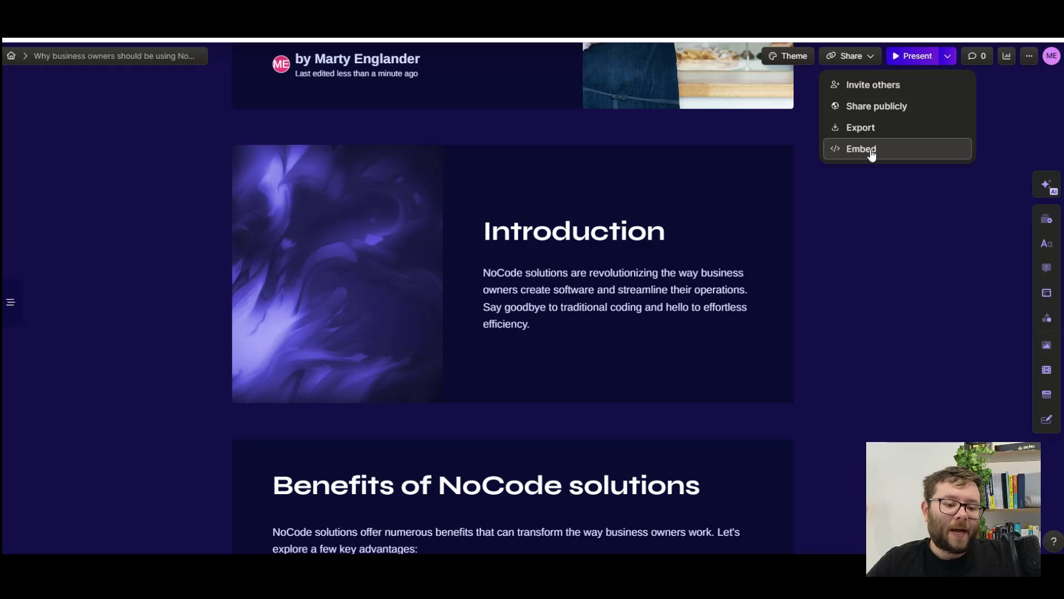
click(948, 56)
click(914, 104)
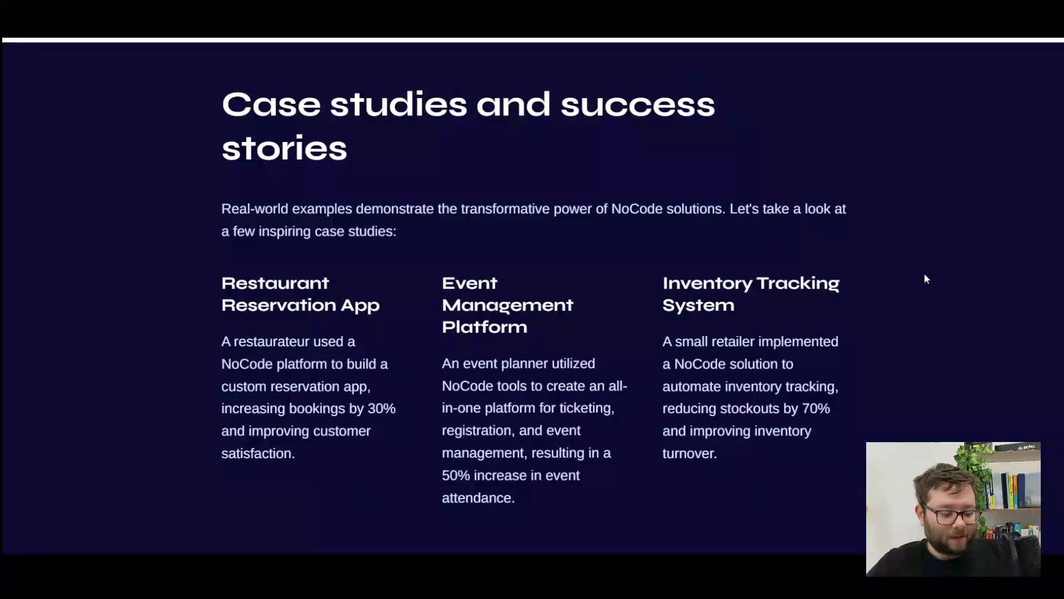
key(Escape)
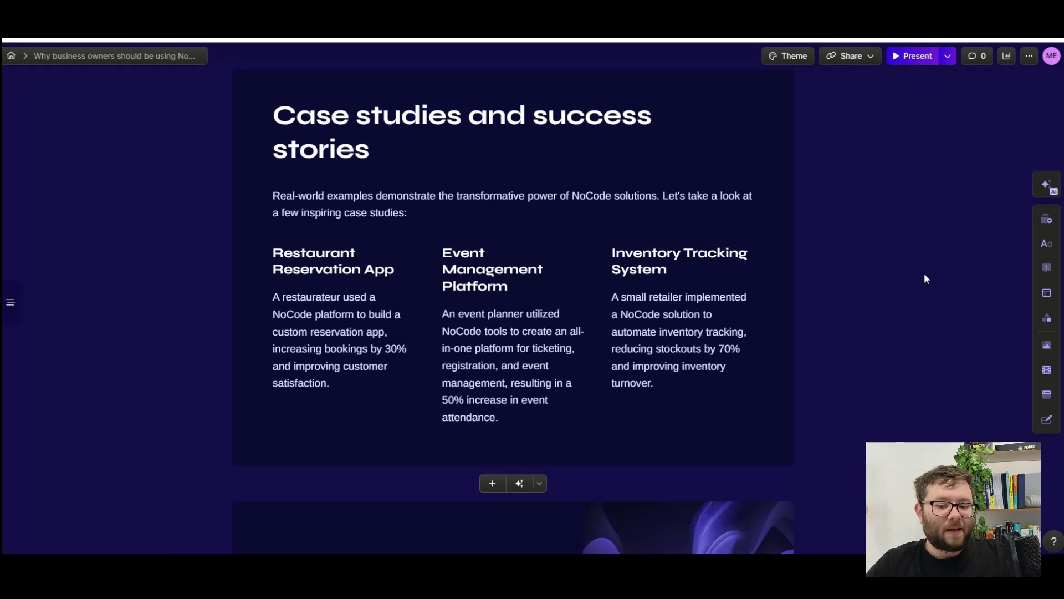
Step: Open Analytics and review card engagement by time spent and by views
click(1007, 57)
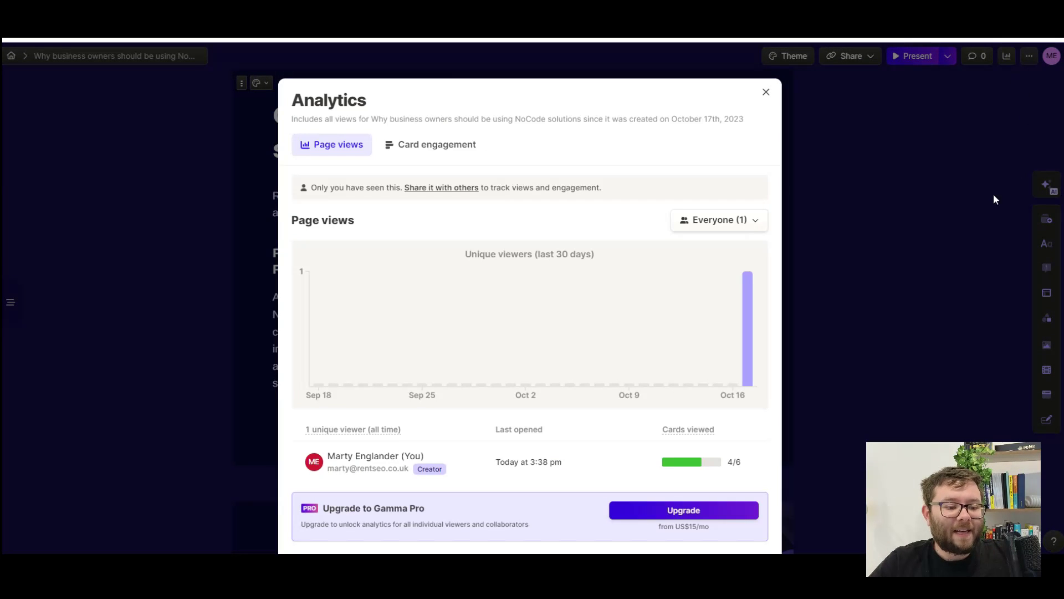
click(404, 160)
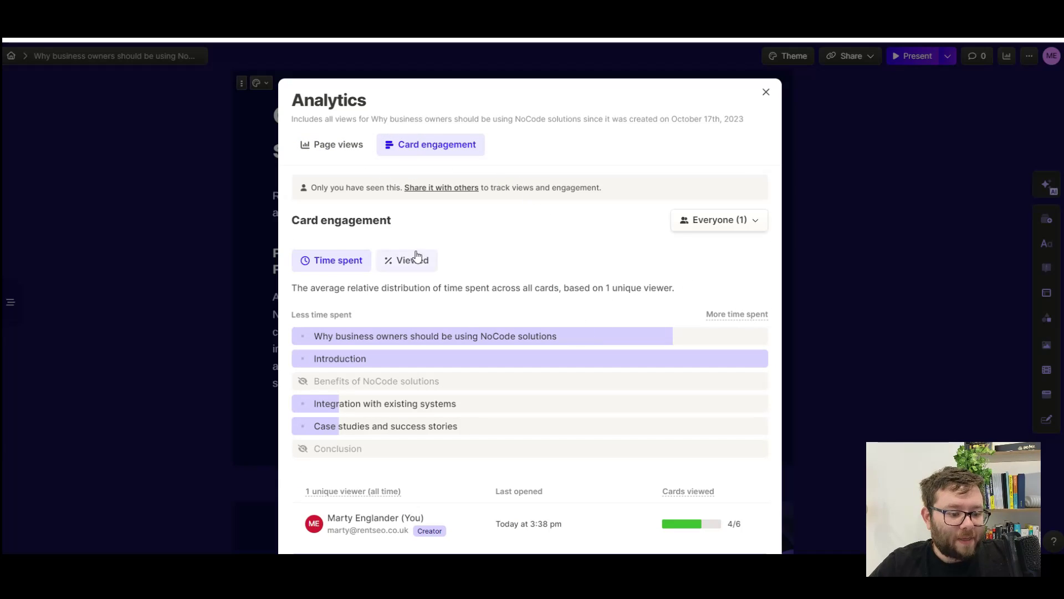
scroll(434, 410, down, 2)
scroll(388, 266, up, 2)
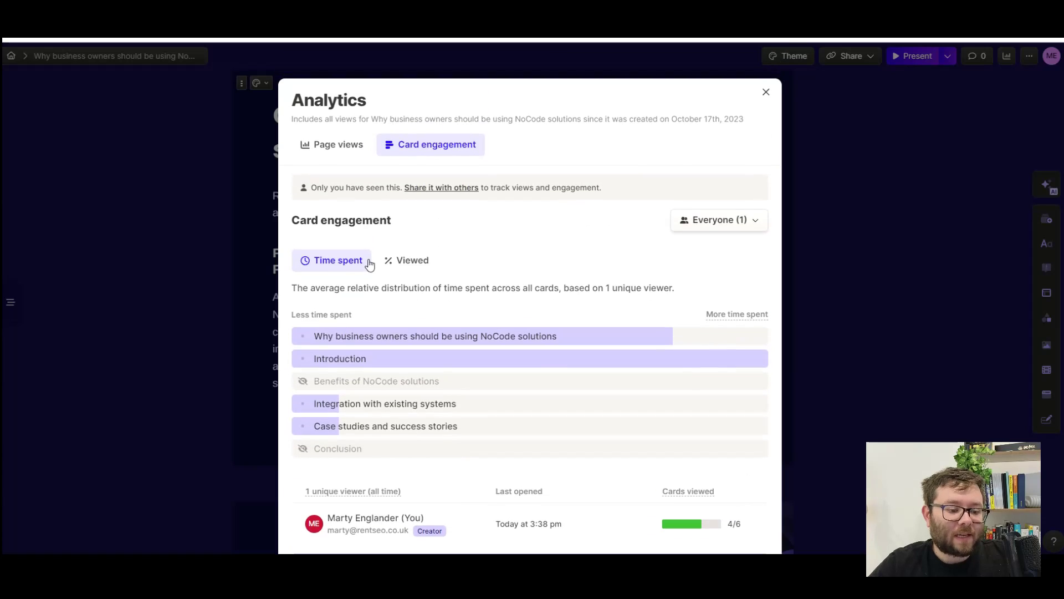
click(407, 265)
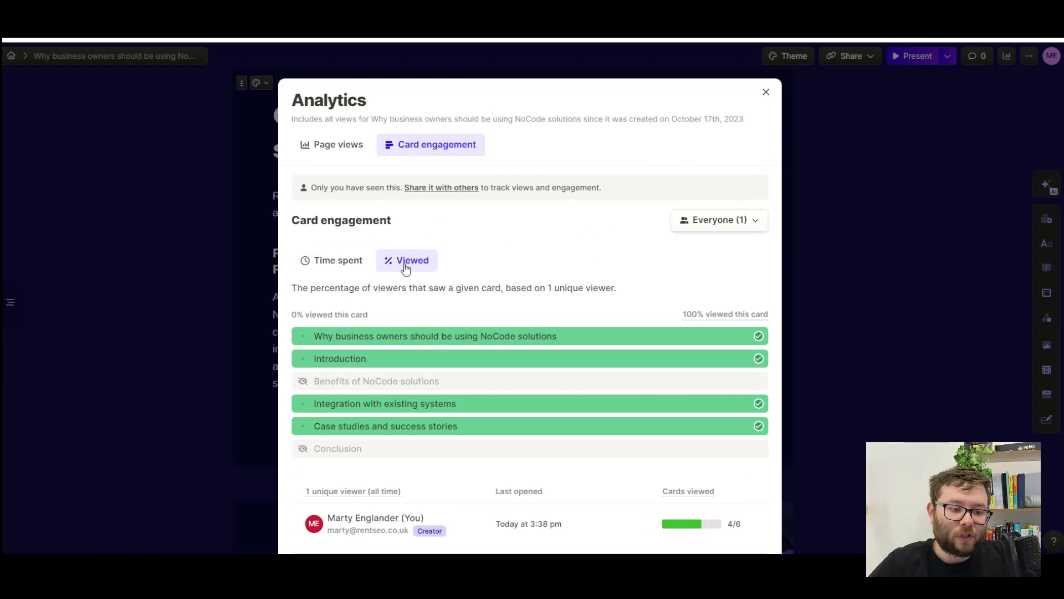
Step: Close Analytics, open the comments panel and filter comments by open or closed status
click(766, 92)
click(977, 55)
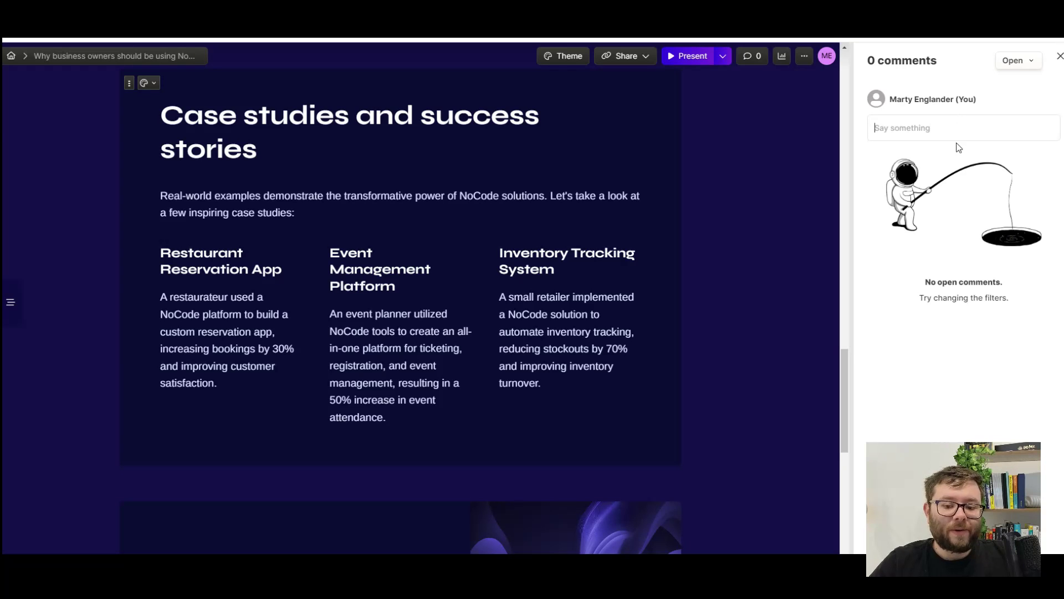
click(1017, 61)
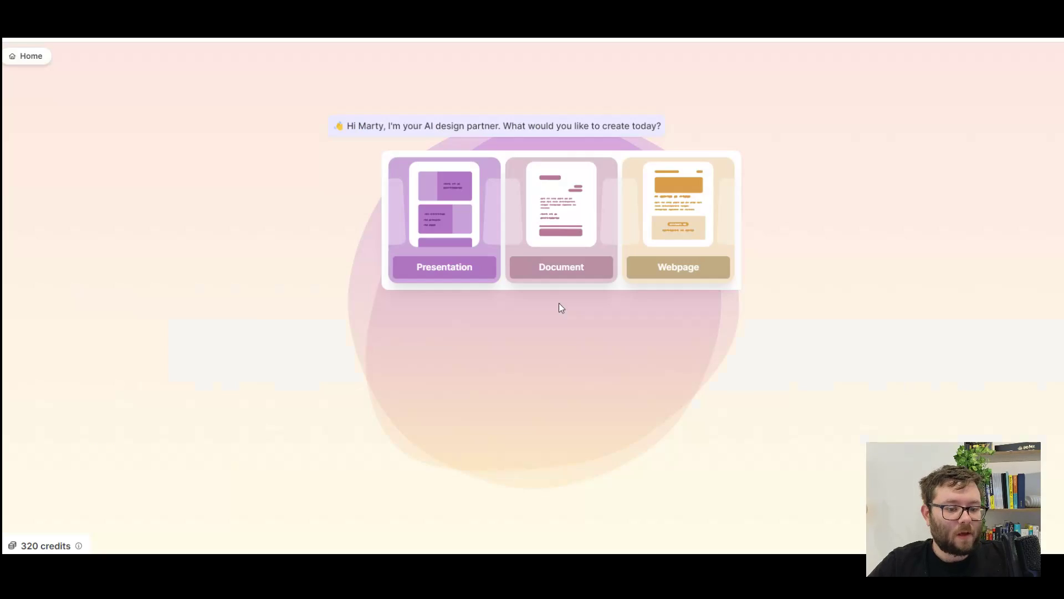
Step: Create a webpage from the 'UX design case study' suggestion and generate it in Vortex
click(663, 244)
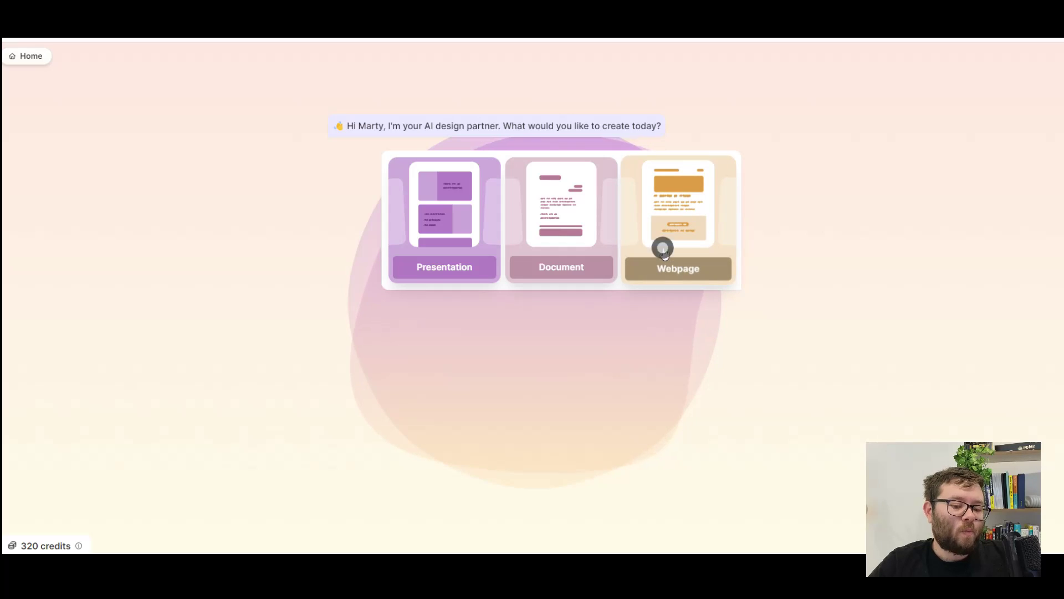
click(704, 397)
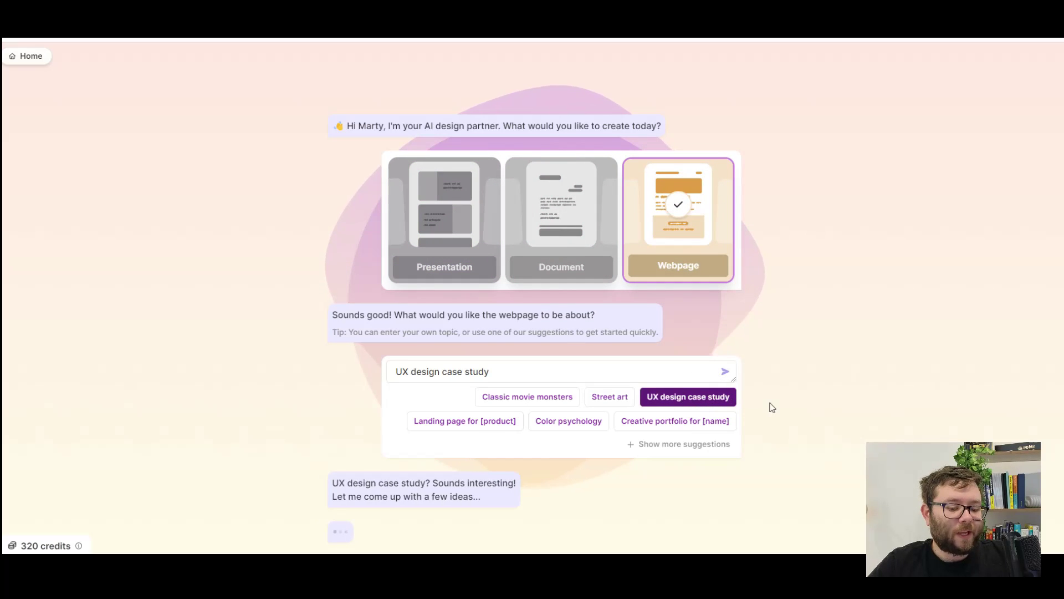
key(ctrl+a)
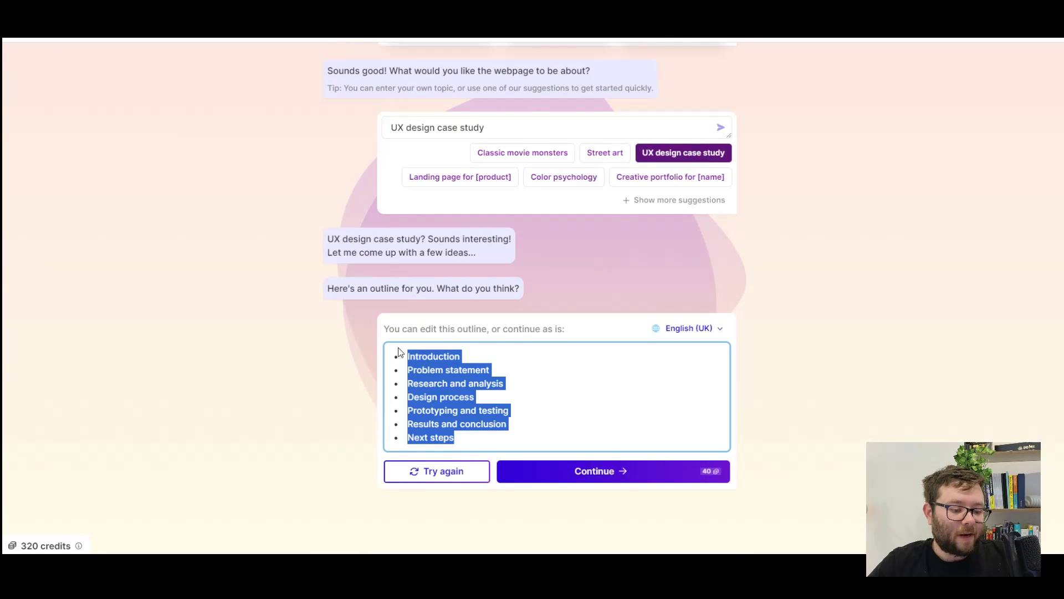
click(640, 472)
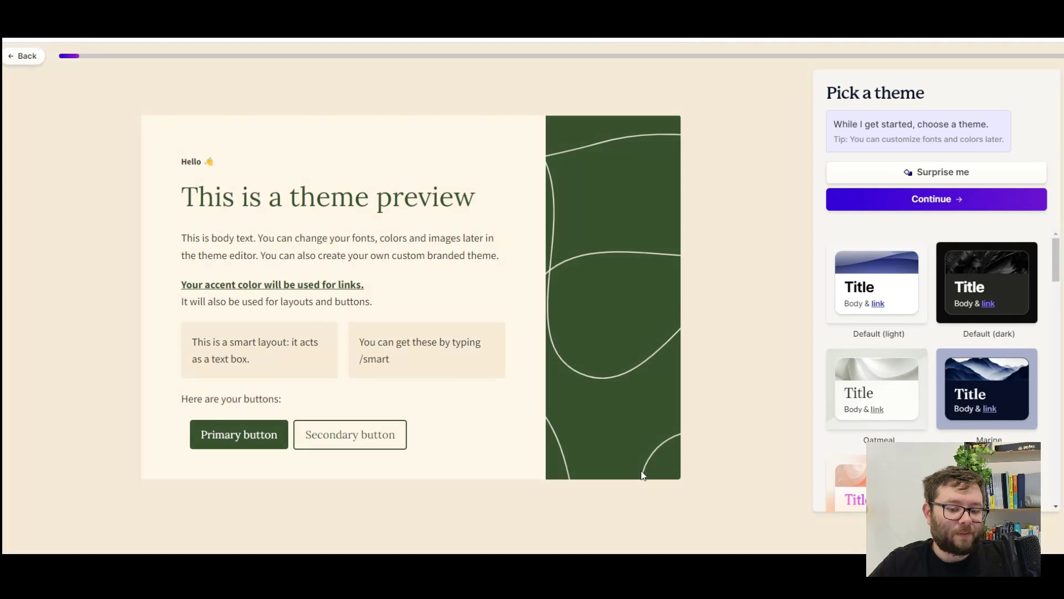
click(956, 408)
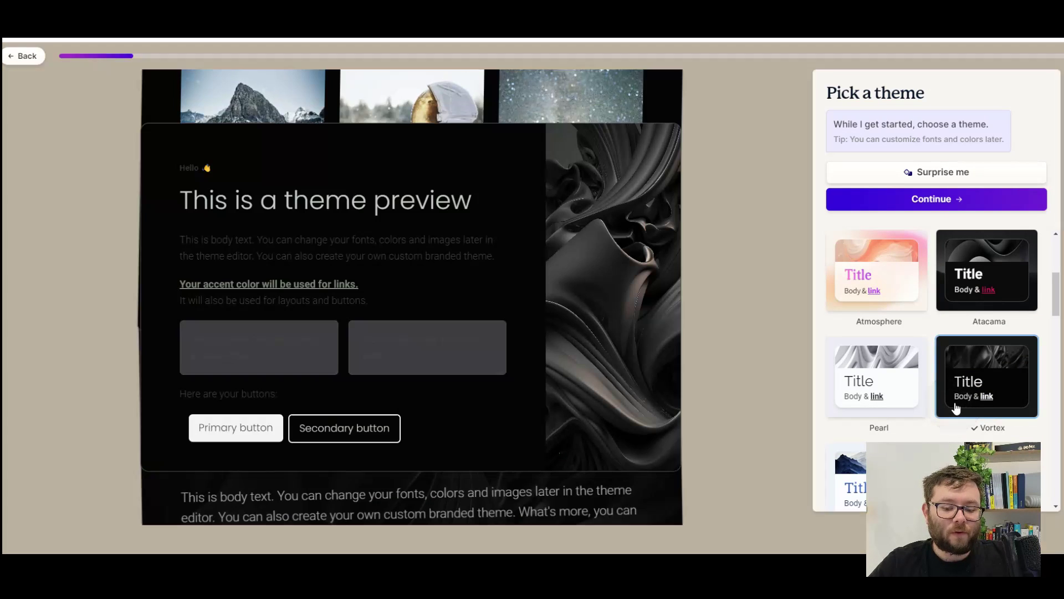
click(917, 200)
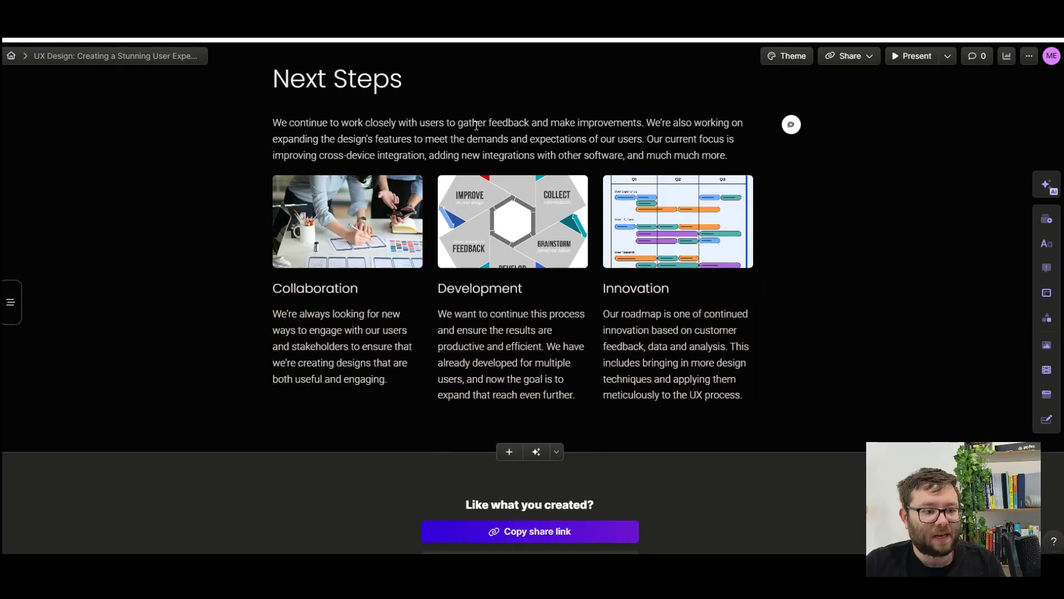
Step: Share the UX Design case study publicly by switching public access on
scroll(565, 143, up, 2)
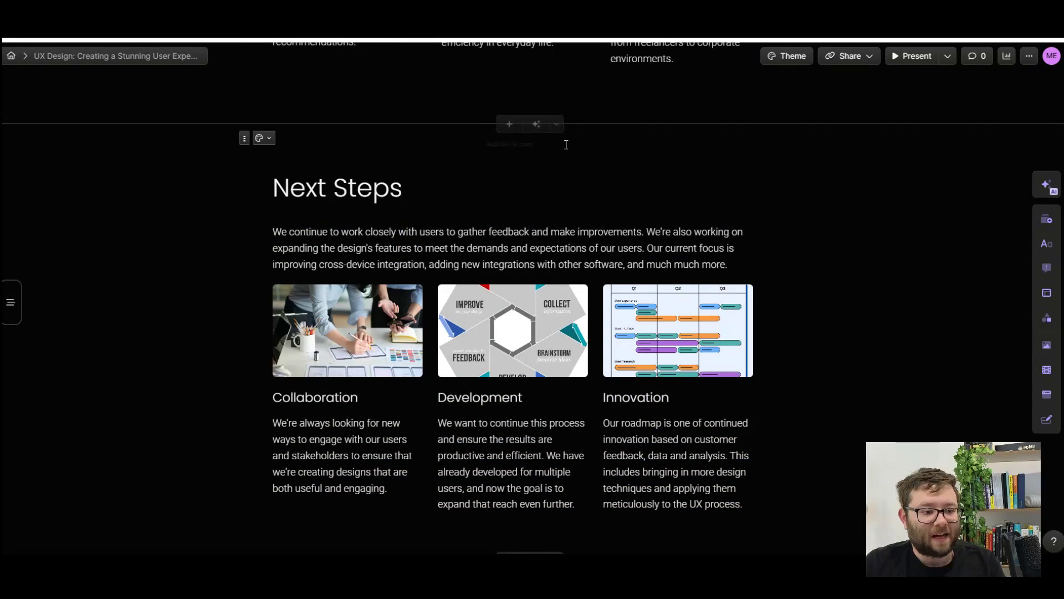
scroll(772, 357, up, 6)
scroll(752, 339, up, 8)
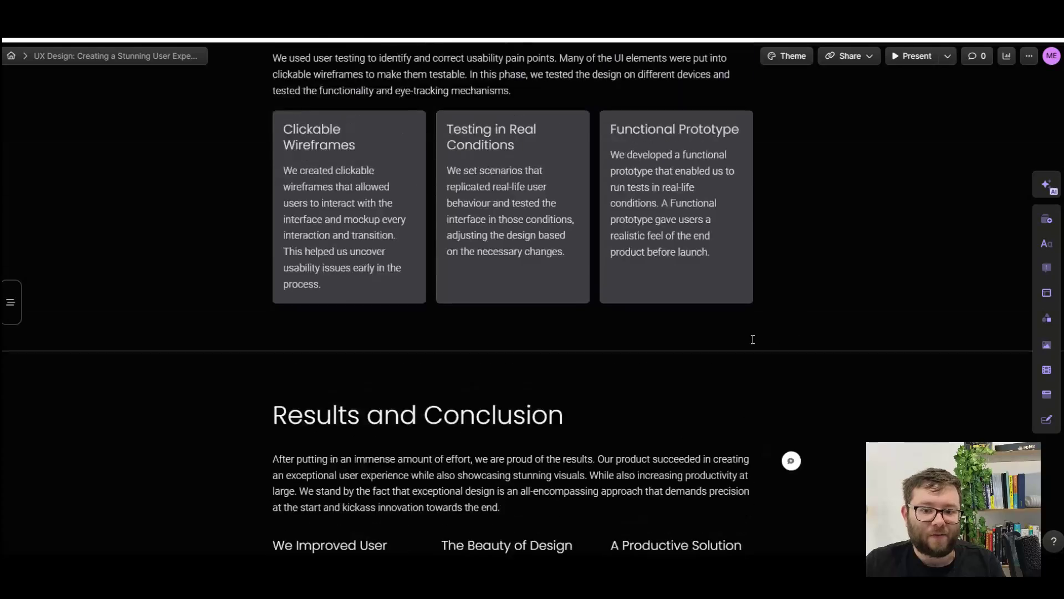
click(859, 60)
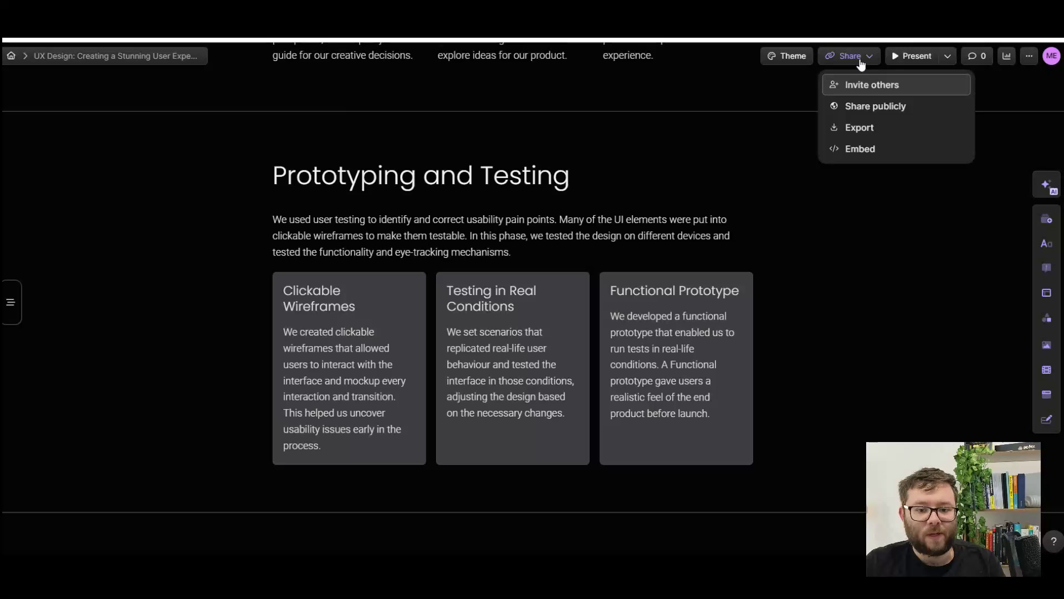
click(887, 109)
click(727, 231)
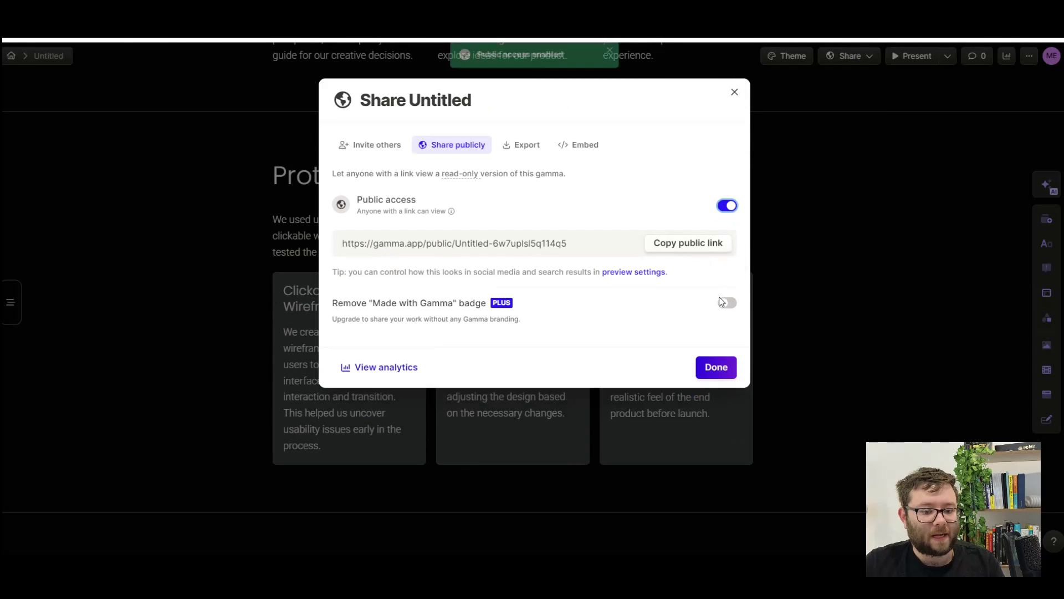
Step: Copy the public link and open a new browser tab to paste it
click(679, 244)
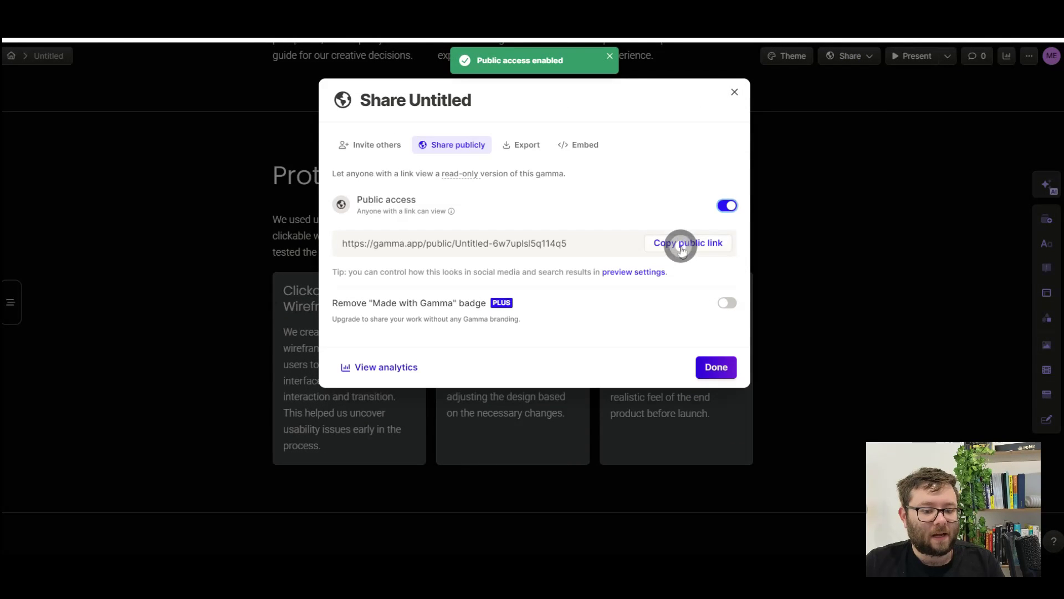
click(716, 367)
key(ctrl+t)
right_click(173, 35)
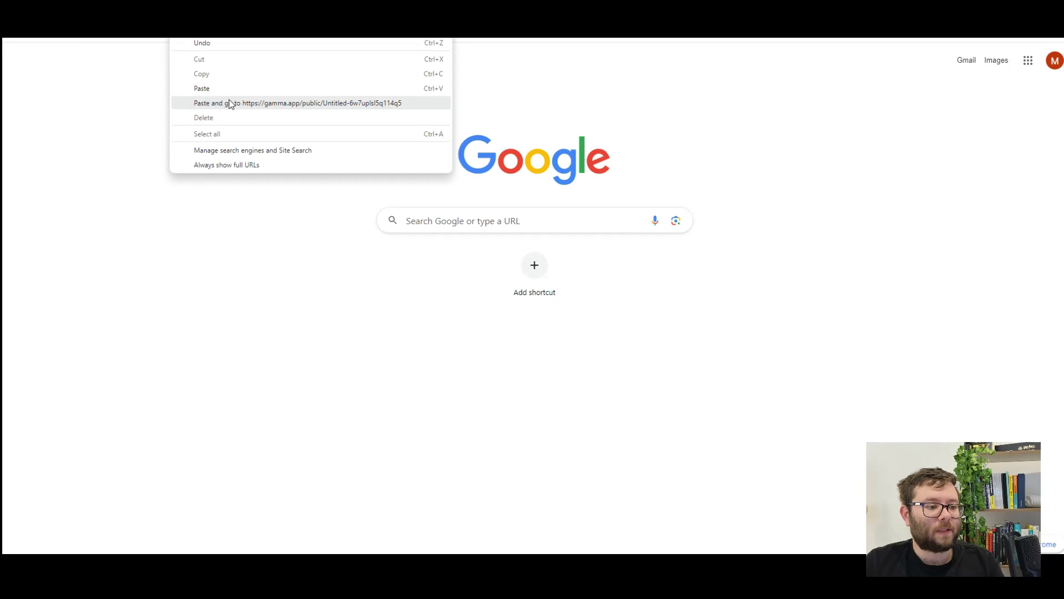
Step: Load the public link and use Contents to jump to Prototyping and Testing
click(230, 103)
scroll(532, 299, down, 3)
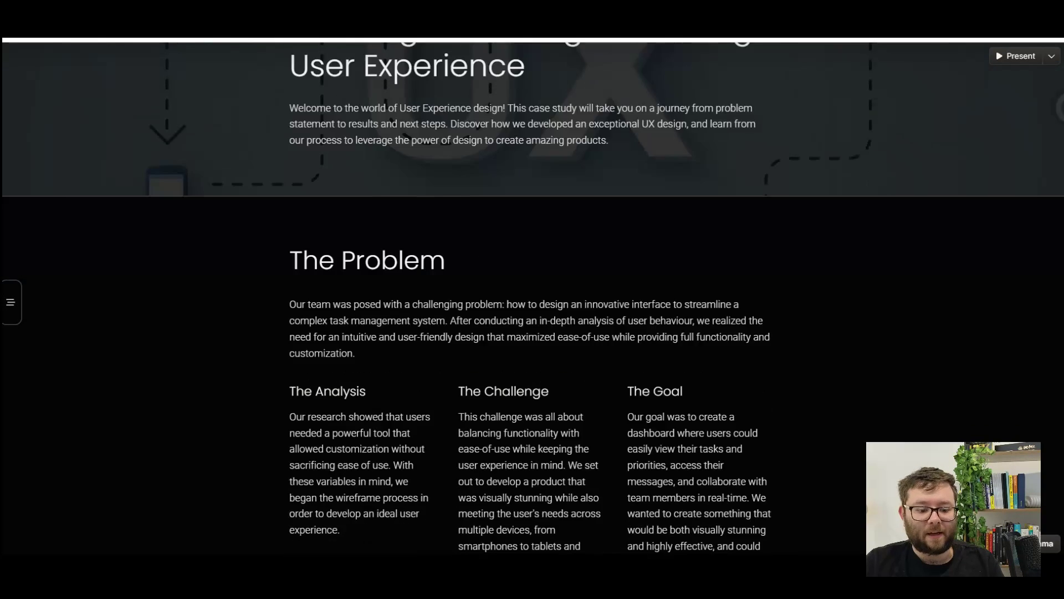
click(28, 288)
click(38, 312)
click(50, 338)
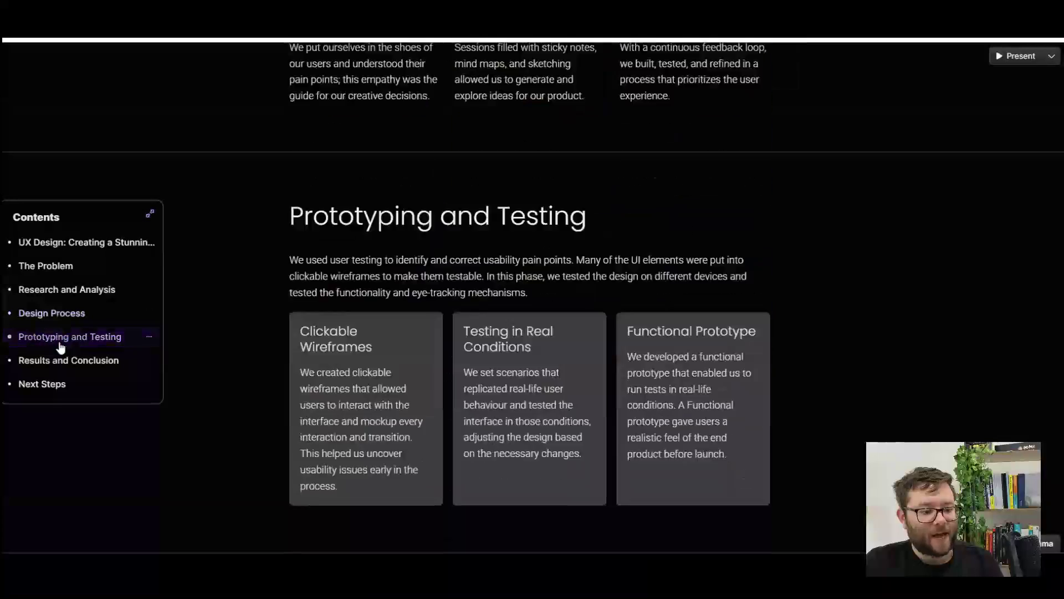
Step: Review the public page and view its HTML page source
scroll(364, 112, up, 3)
scroll(584, 342, down, 10)
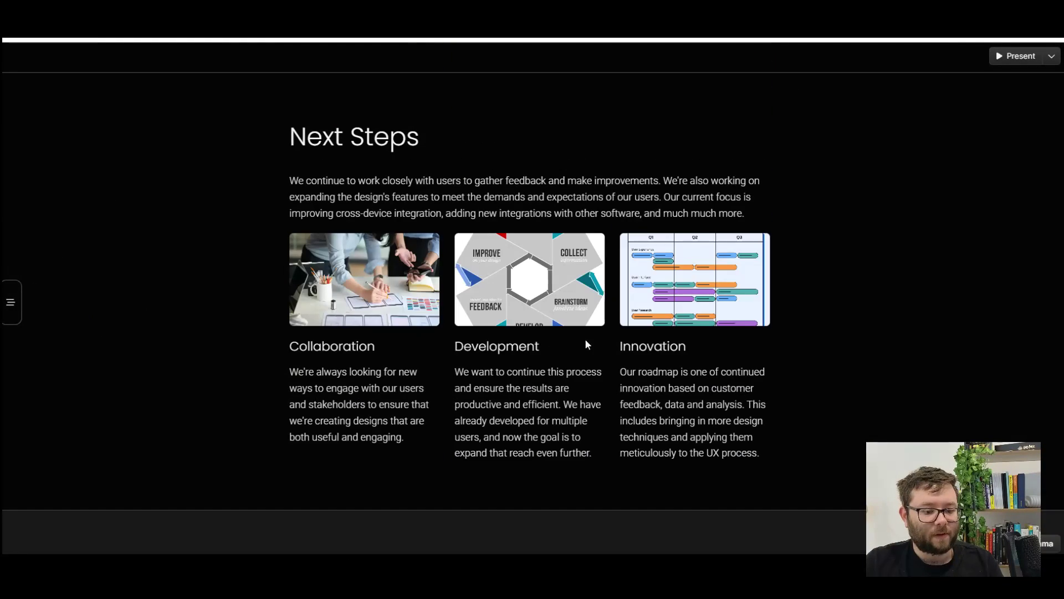
scroll(579, 376, up, 5)
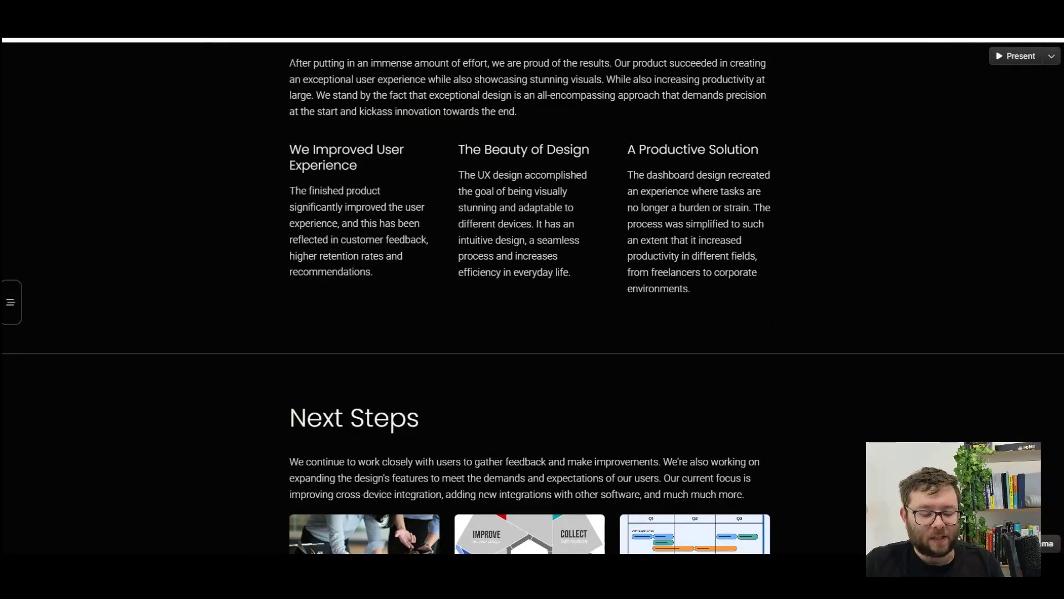
scroll(532, 300, up, 15)
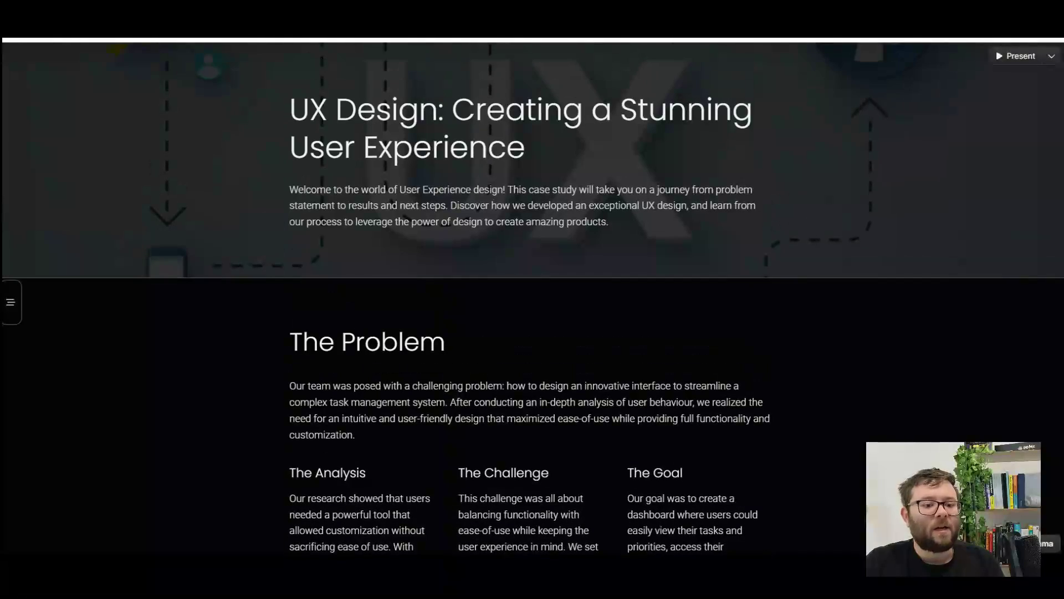
scroll(1029, 161, down, 12)
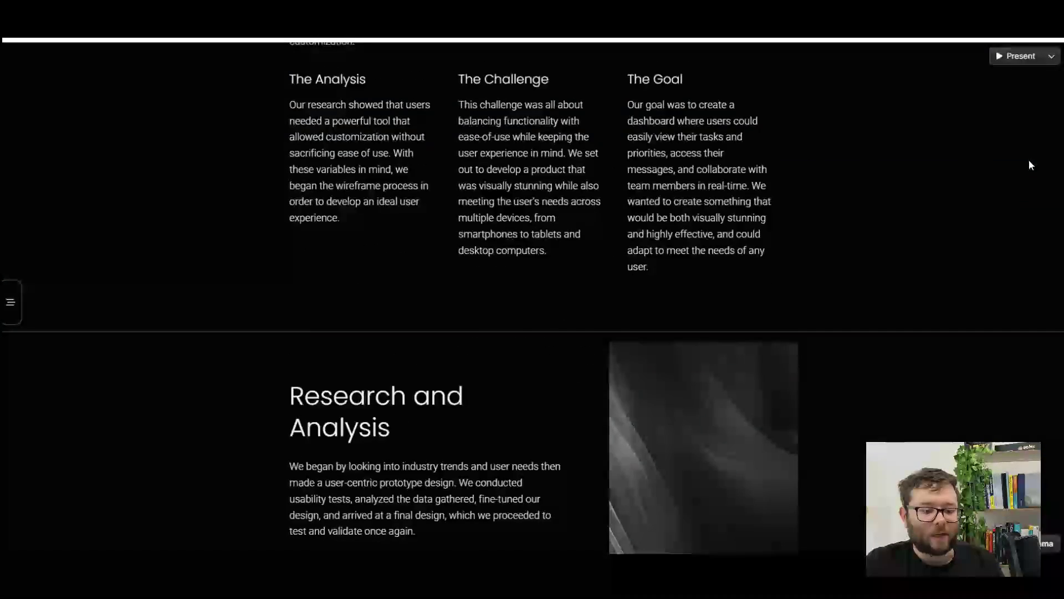
scroll(1018, 156, down, 5)
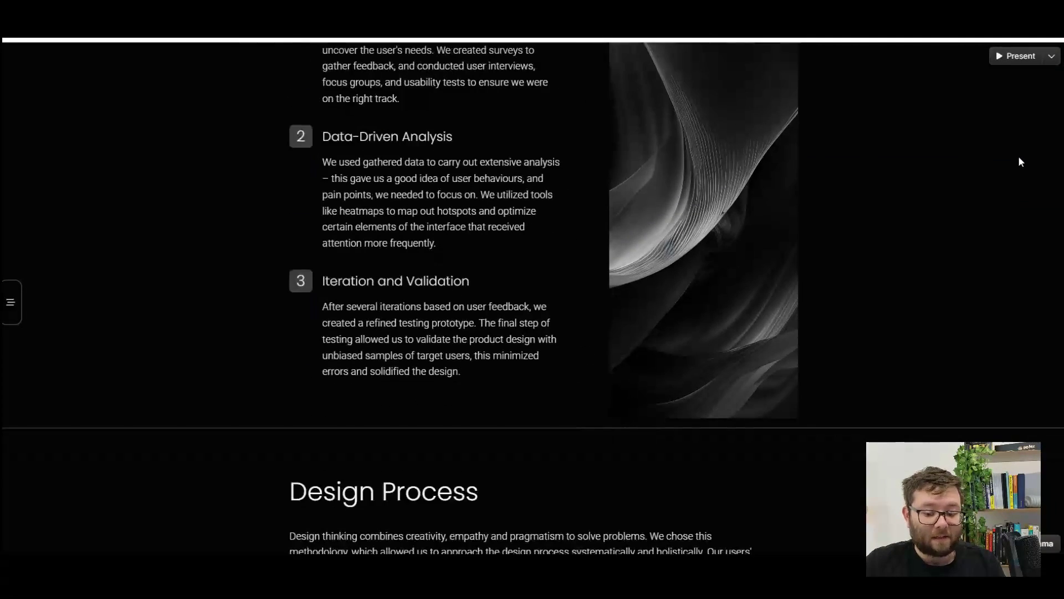
scroll(1019, 161, down, 10)
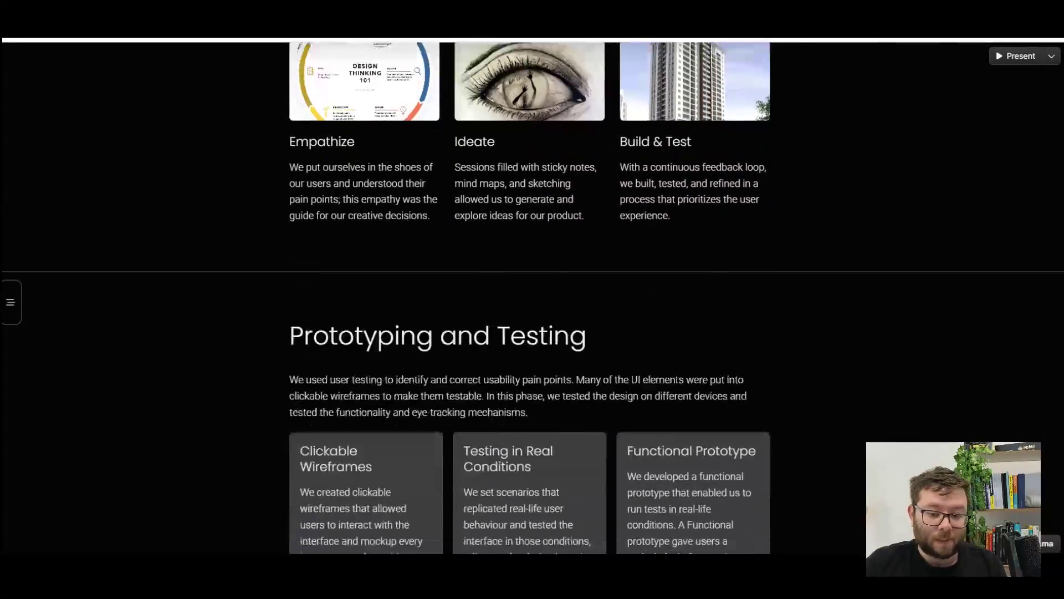
scroll(1056, 429, down, 10)
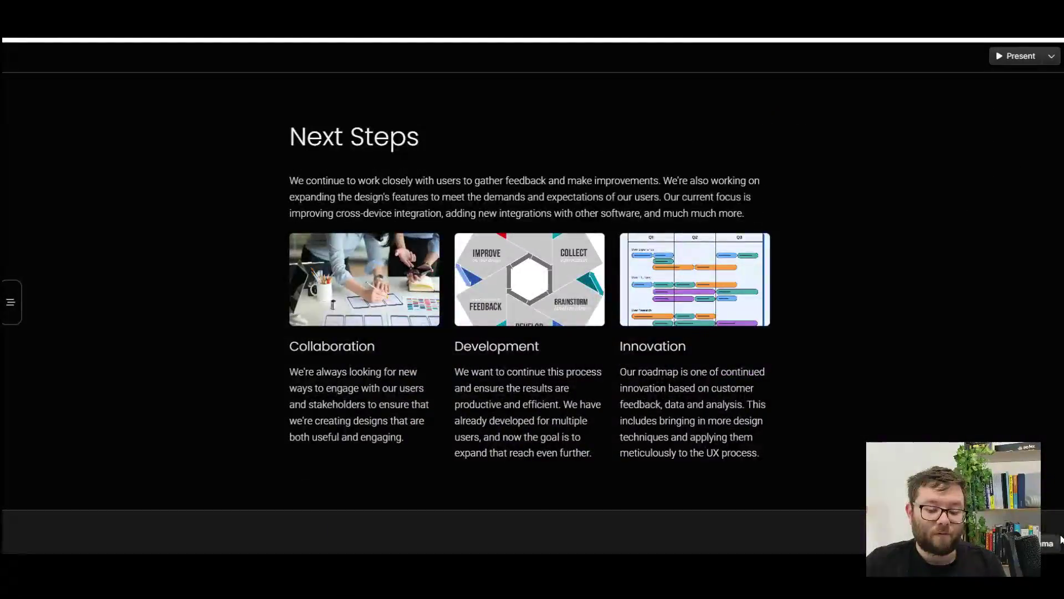
scroll(1056, 429, up, 15)
scroll(532, 300, up, 10)
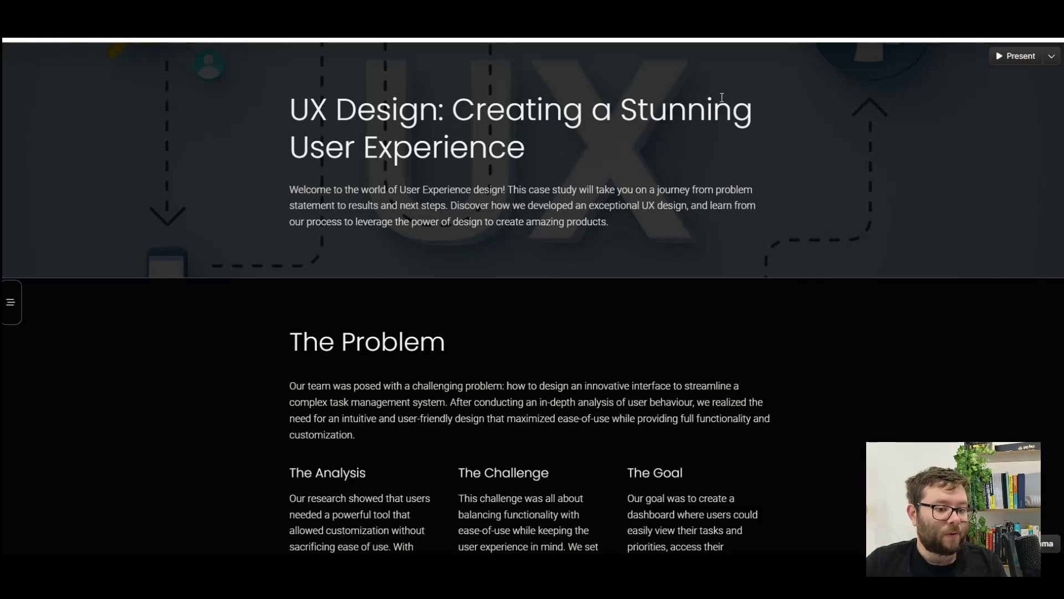
right_click(723, 129)
click(777, 358)
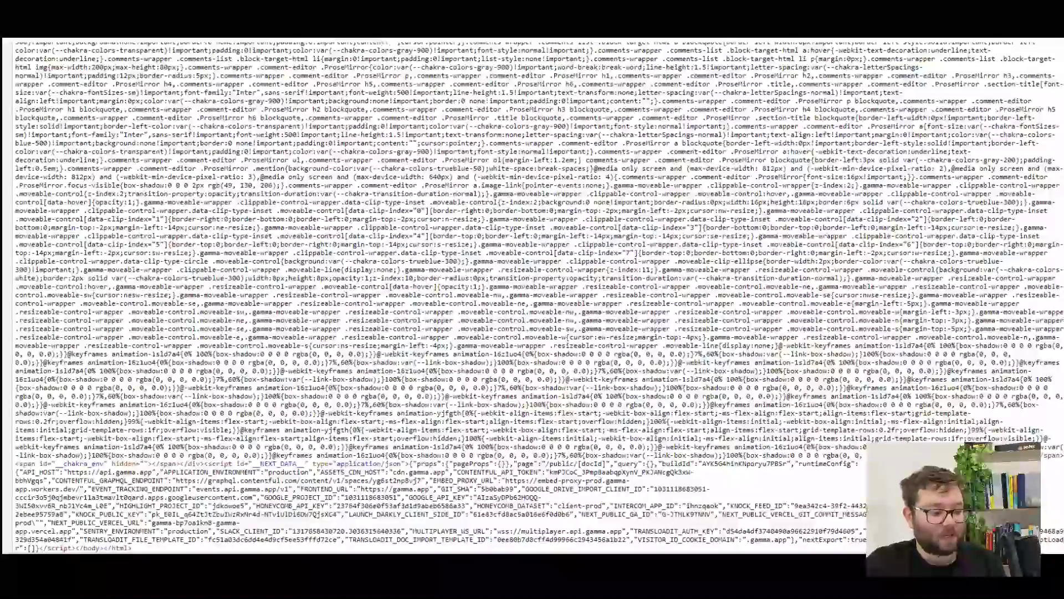
scroll(532, 299, up, 2)
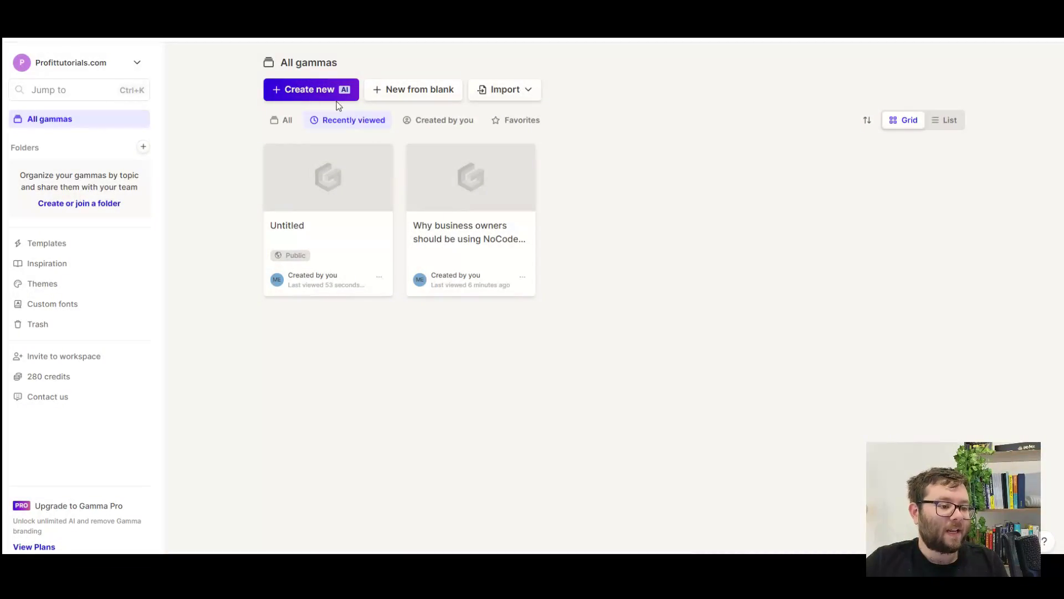
Step: Start an AI document from the Introduction to woodworking suggestion, keeping the full outline
click(331, 97)
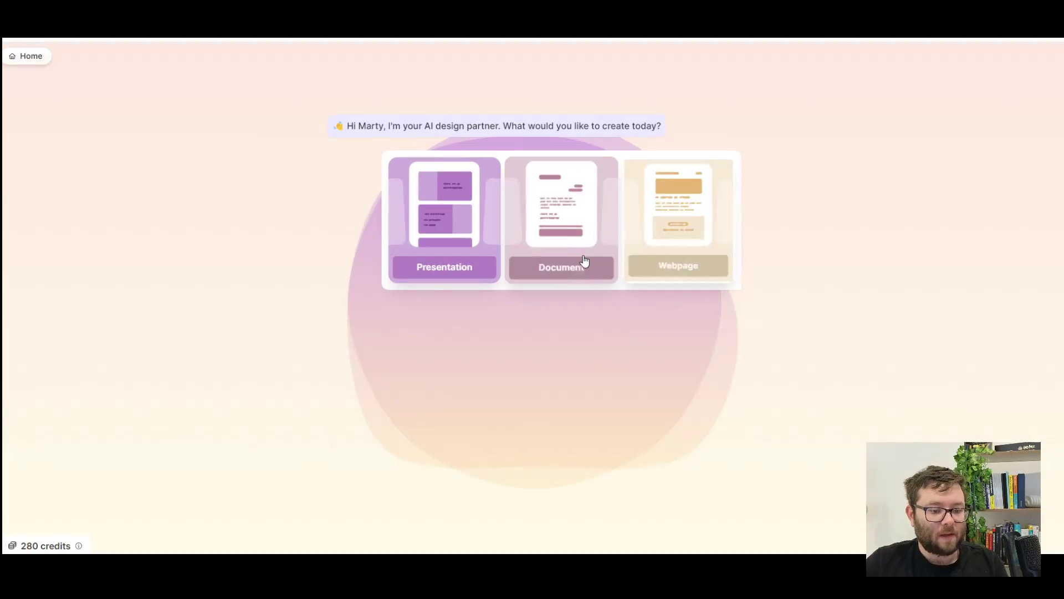
click(571, 251)
click(494, 397)
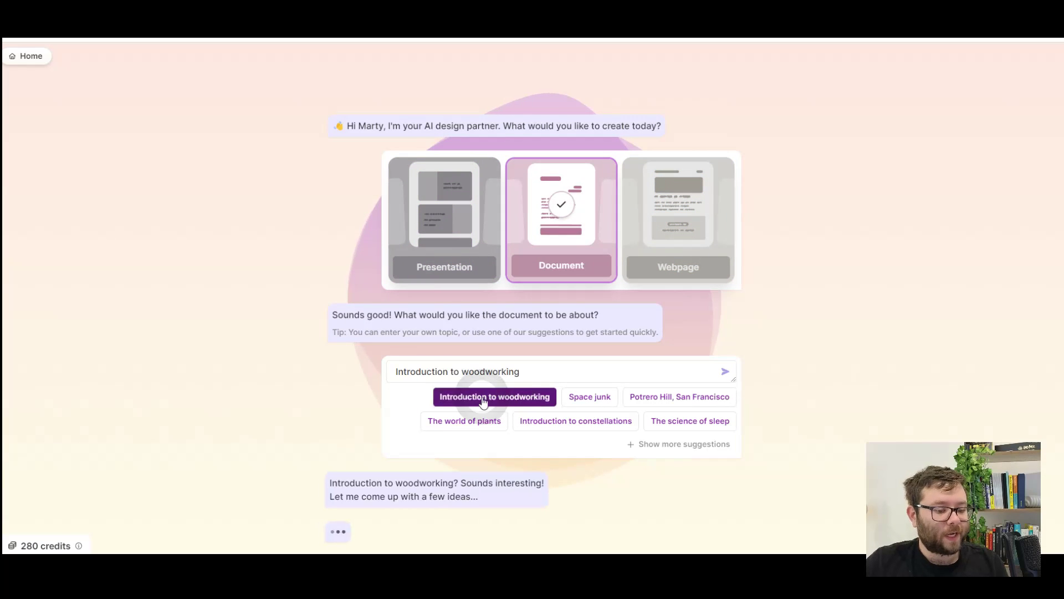
key(ctrl+a)
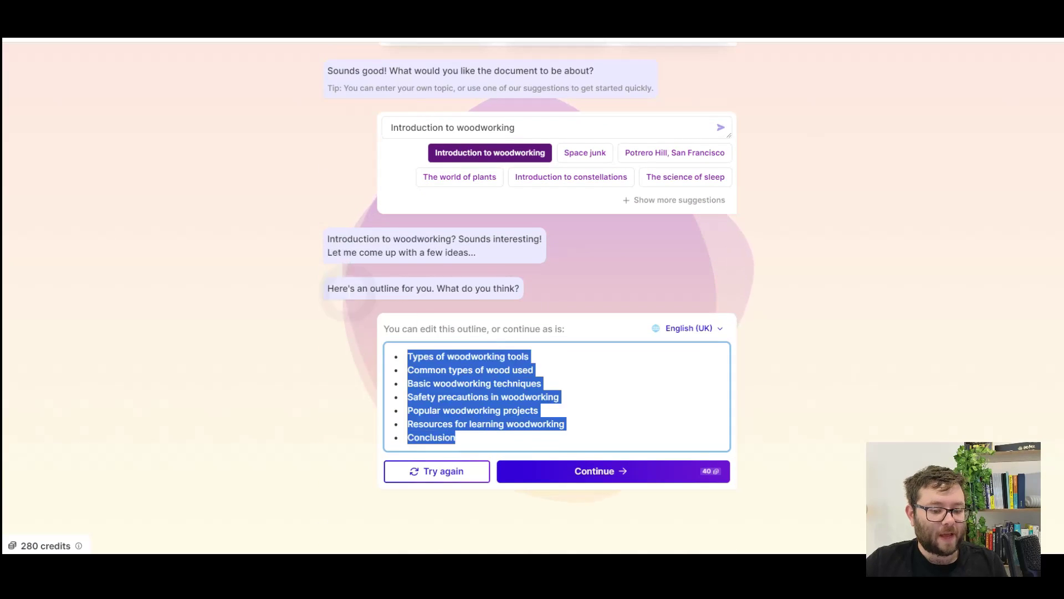
click(598, 471)
Step: Choose the Gamma theme and start generating the document
scroll(910, 352, down, 5)
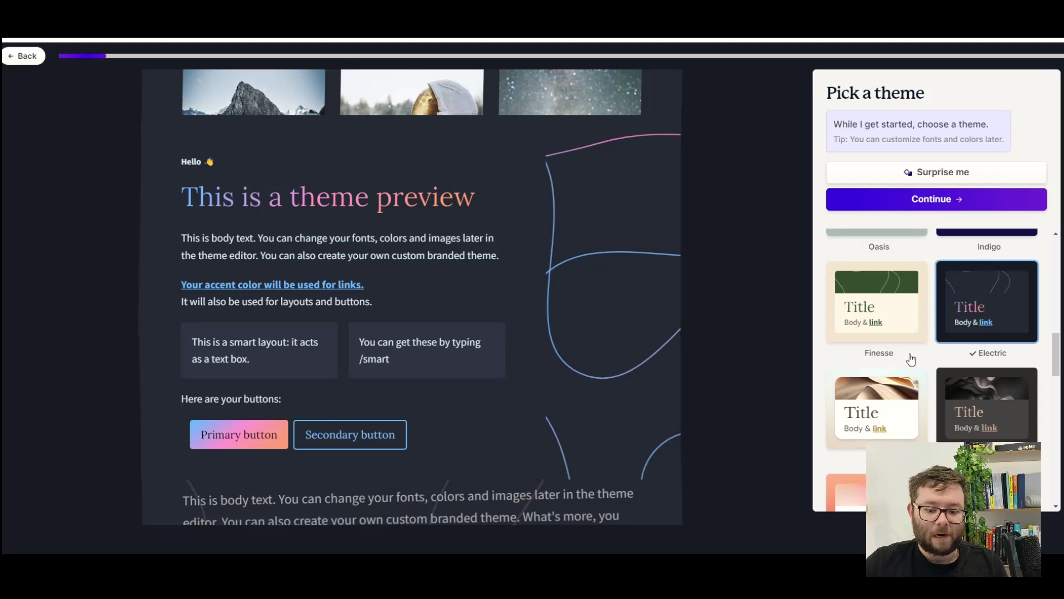
scroll(920, 381, down, 3)
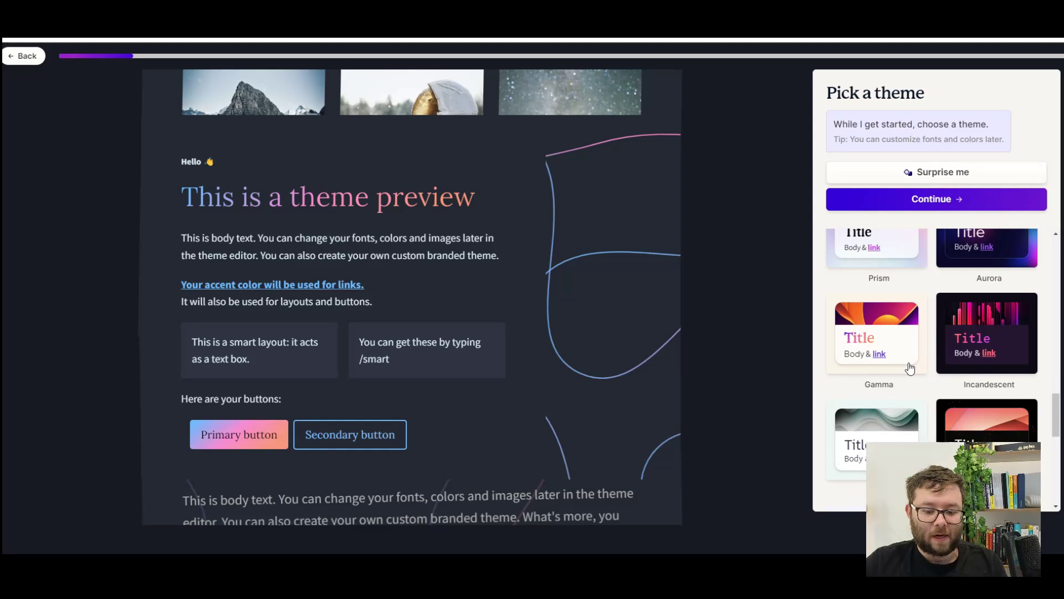
click(910, 367)
click(926, 198)
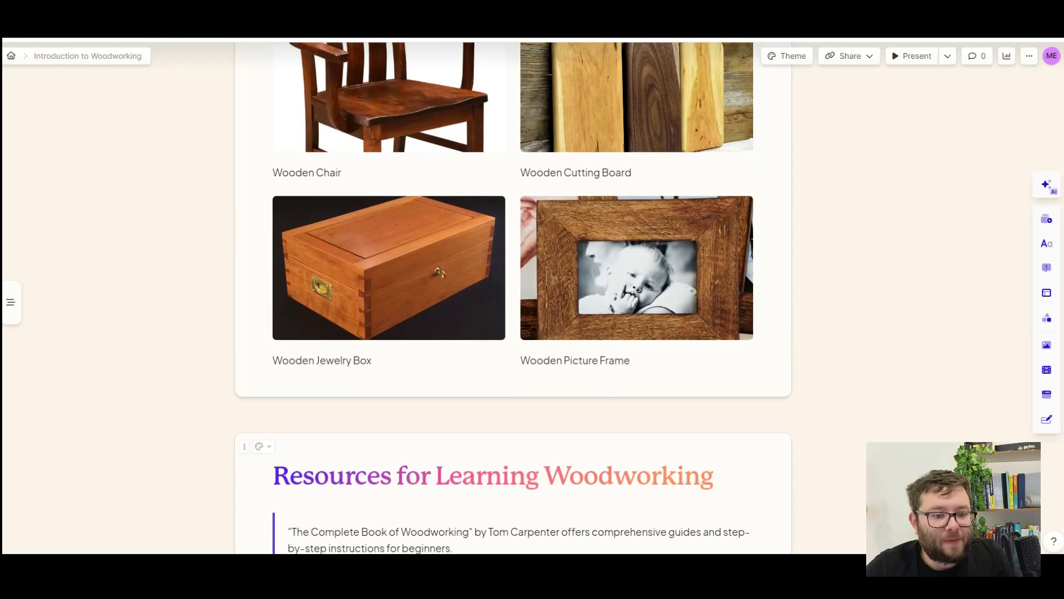
Step: Scroll the finished woodworking document back up to the Types of Woodworking Tools card
scroll(513, 299, up, 15)
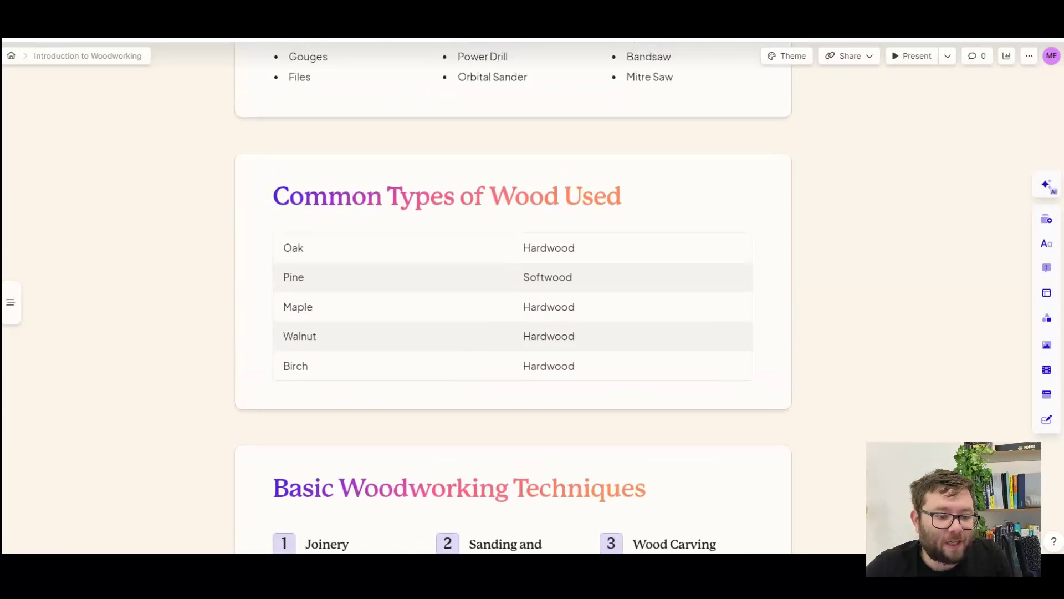
scroll(514, 299, up, 6)
scroll(513, 299, down, 1)
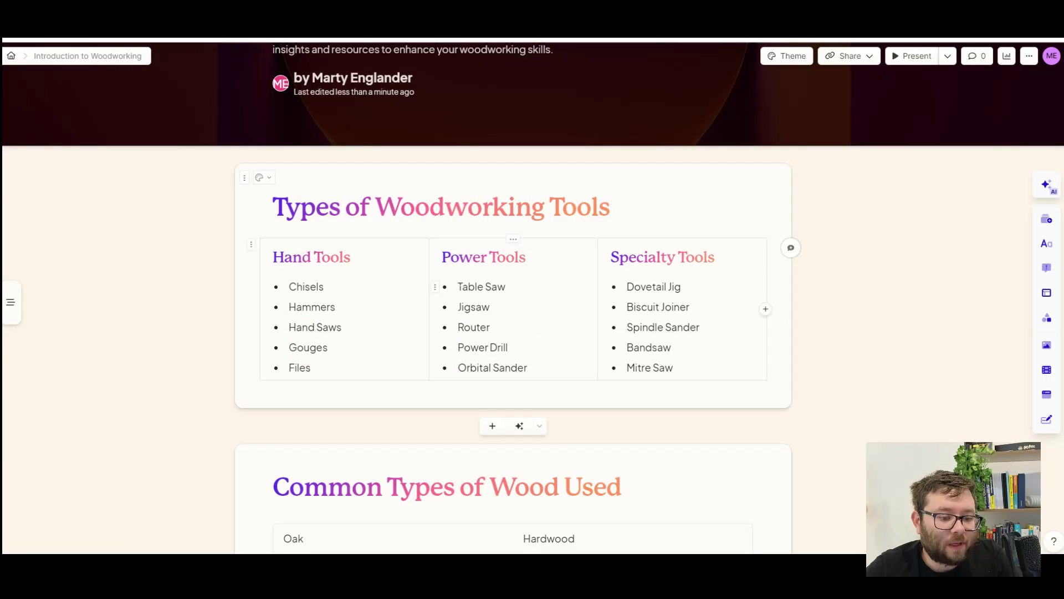
Step: Insert an AI-written Mastering Woodworking Techniques card above Types of Woodworking Tools, then edit its heading
click(520, 426)
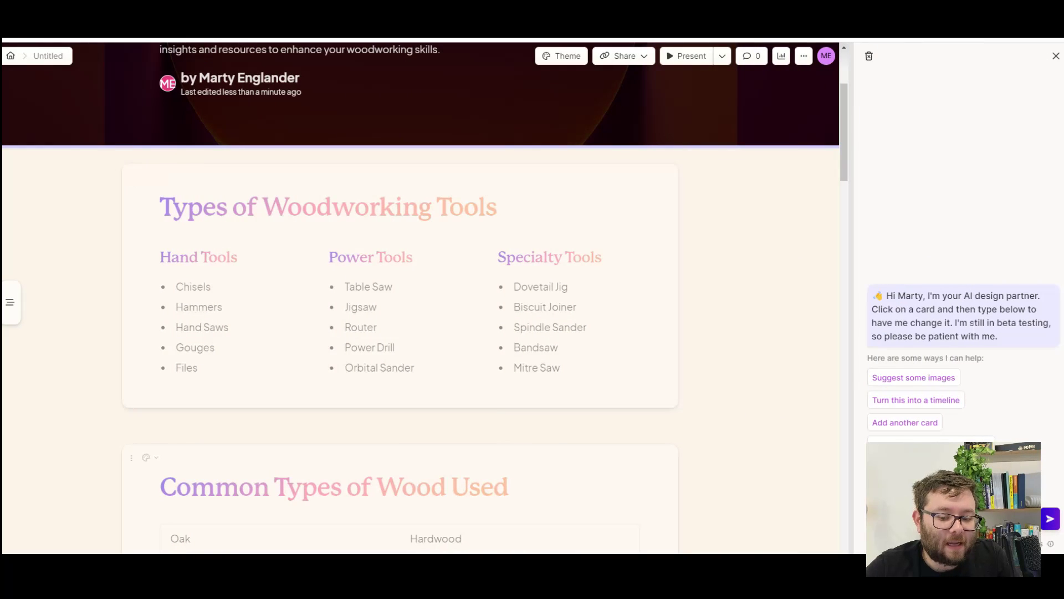
click(939, 377)
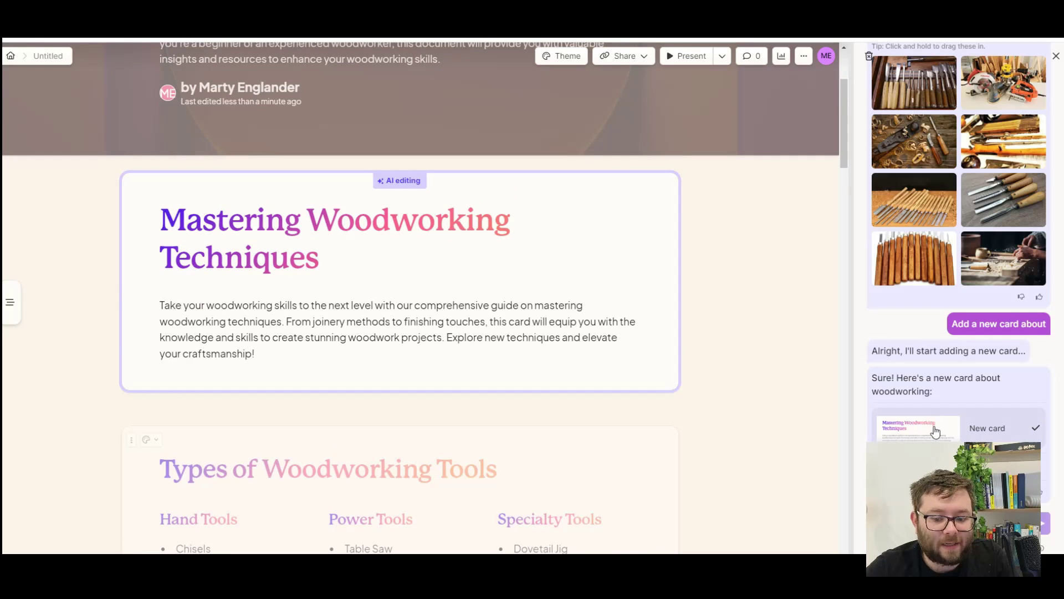
triple_click(980, 438)
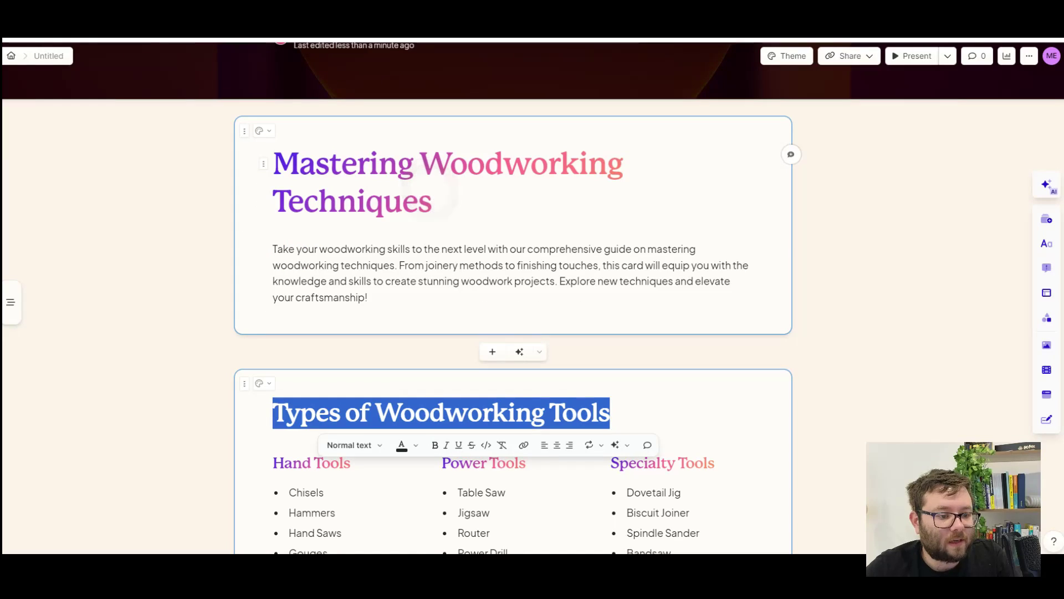
click(432, 198)
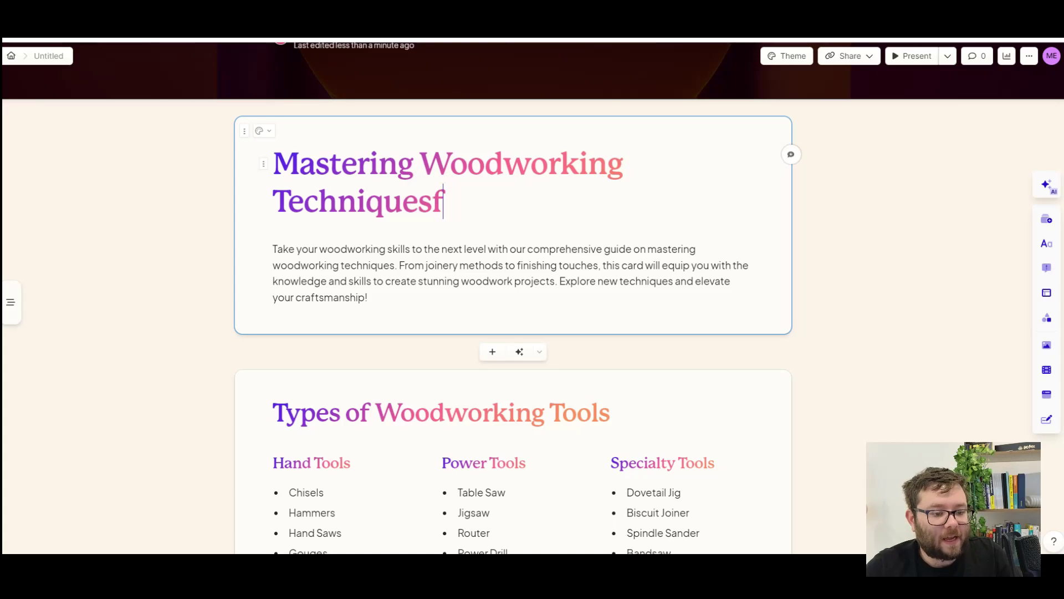
scroll(878, 210, down, 20)
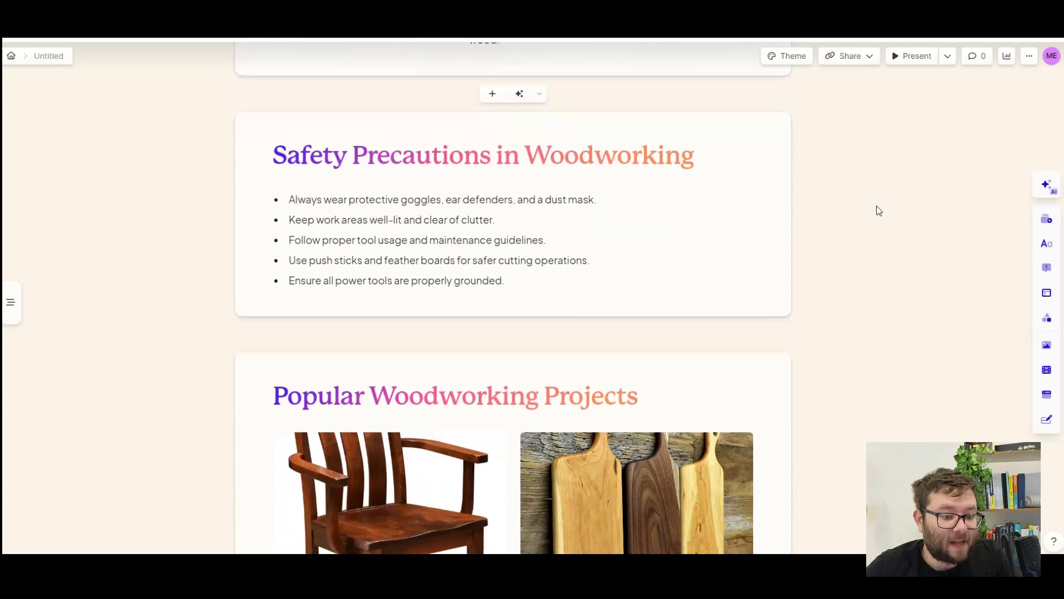